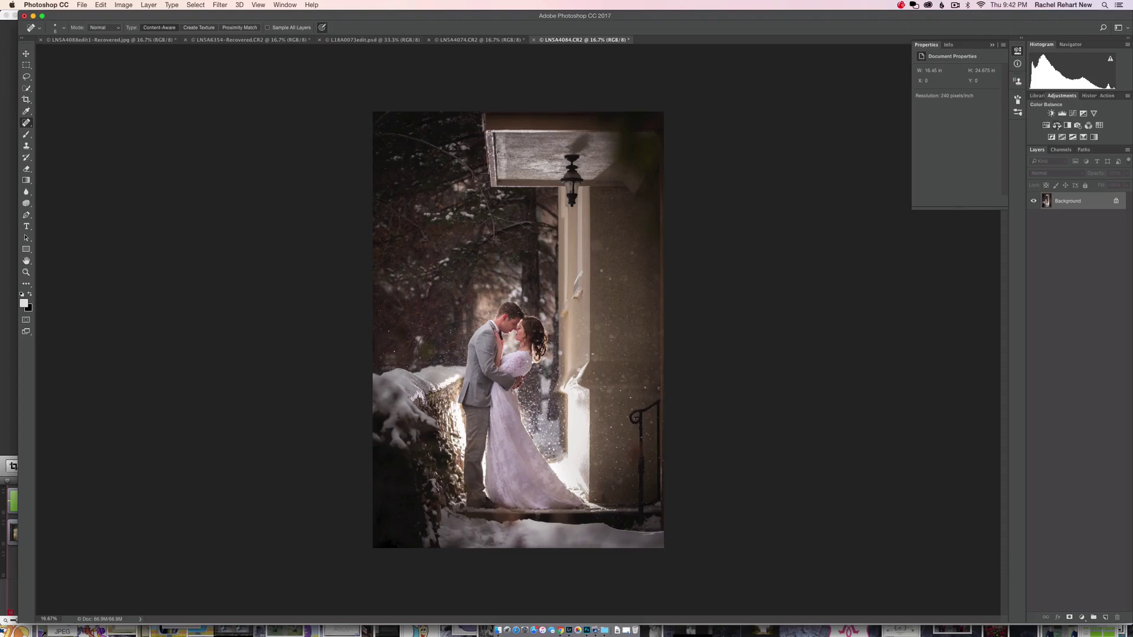
- Add a Color Balance adjustment layer above the wedding photo and shift its midtones to red +8 and slightly toward yellow
left_click(1067, 126)
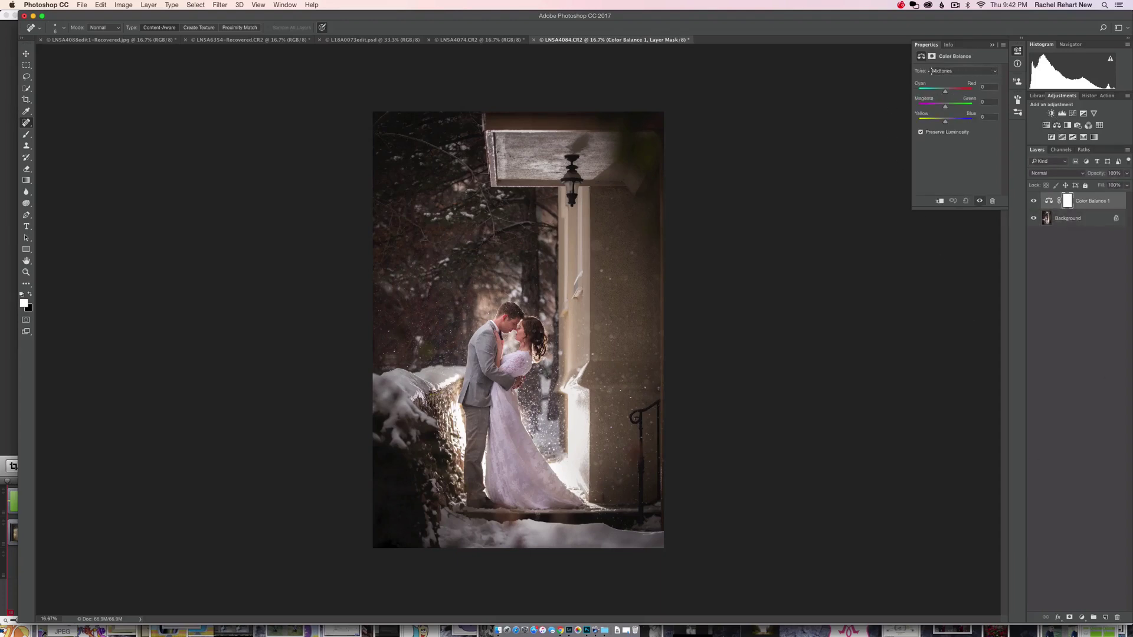
left_click(995, 72)
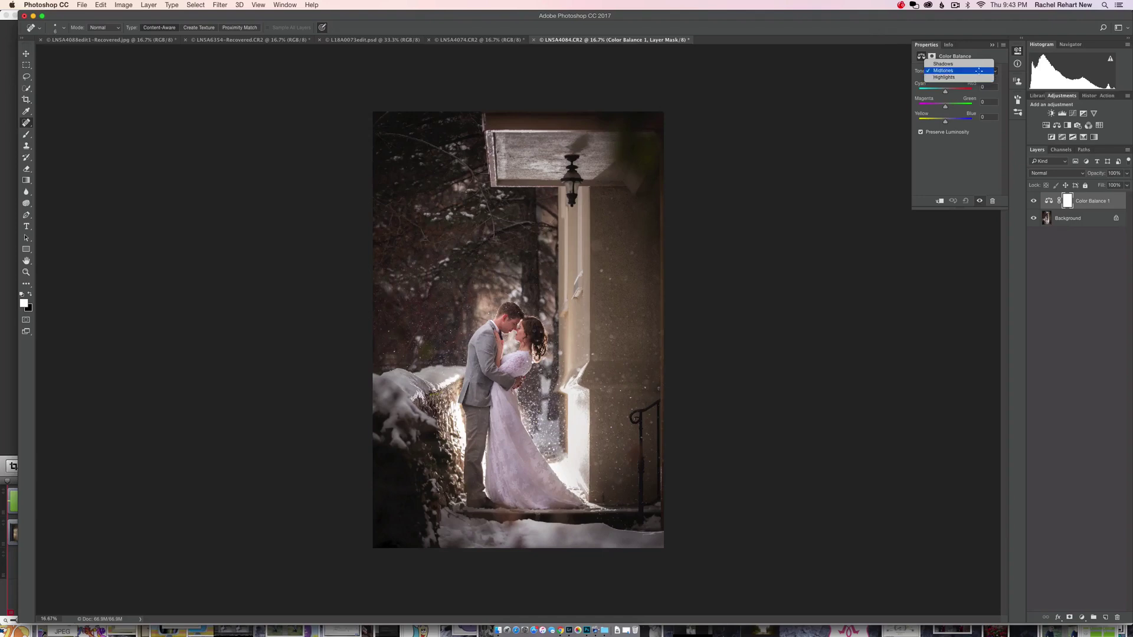
left_click(968, 70)
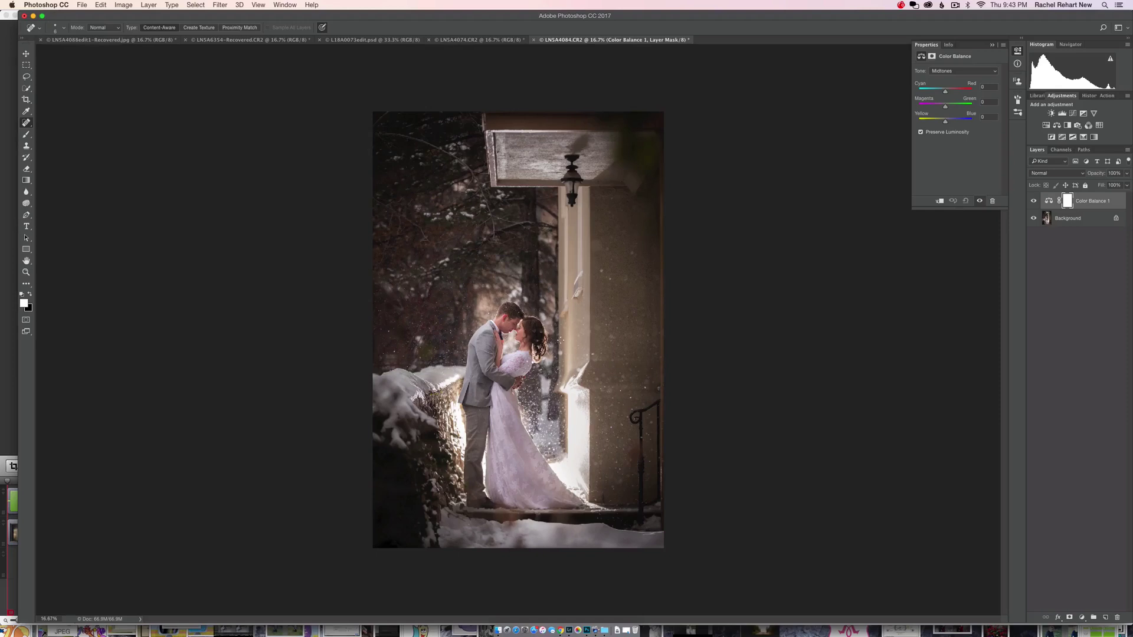
key("super+equal")
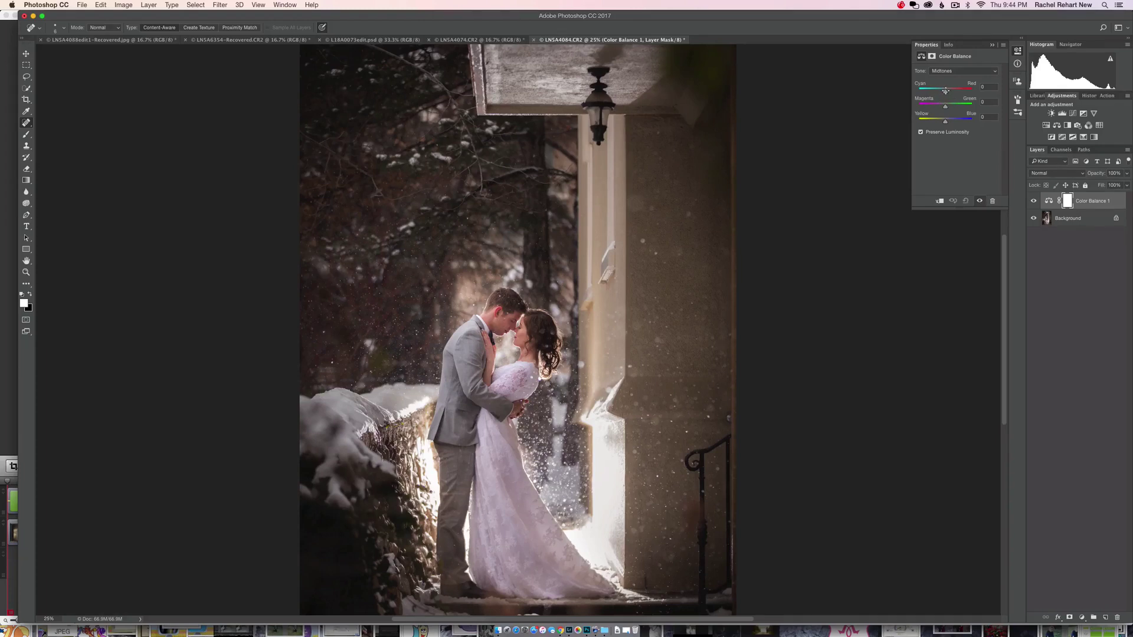
left_click_drag(945, 91, 947, 90)
- Compare the wedding photo with and without the midtone color balance correction
left_click(1034, 200)
left_click(1033, 201)
left_click(1034, 200)
left_click(1033, 201)
left_click(1033, 201)
left_click(1033, 201)
left_click(1035, 201)
left_click(1034, 201)
left_click(1034, 201)
- Shift the color balance shadows slightly toward red and yellow, and set the highlights to red +2 and yellow -5
left_click(993, 70)
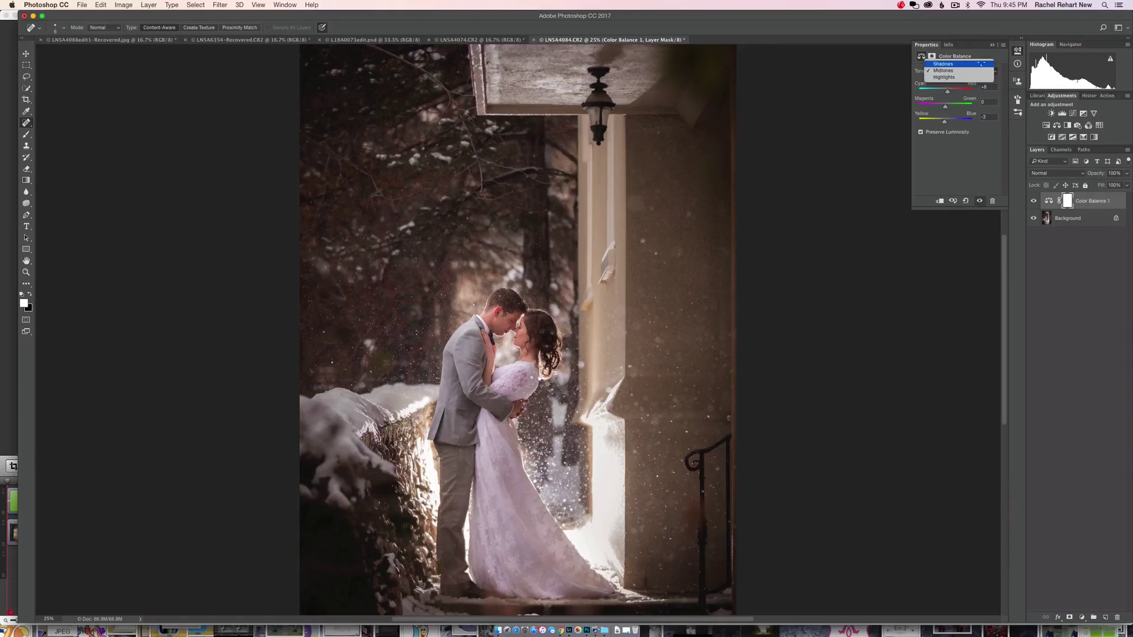
left_click(950, 63)
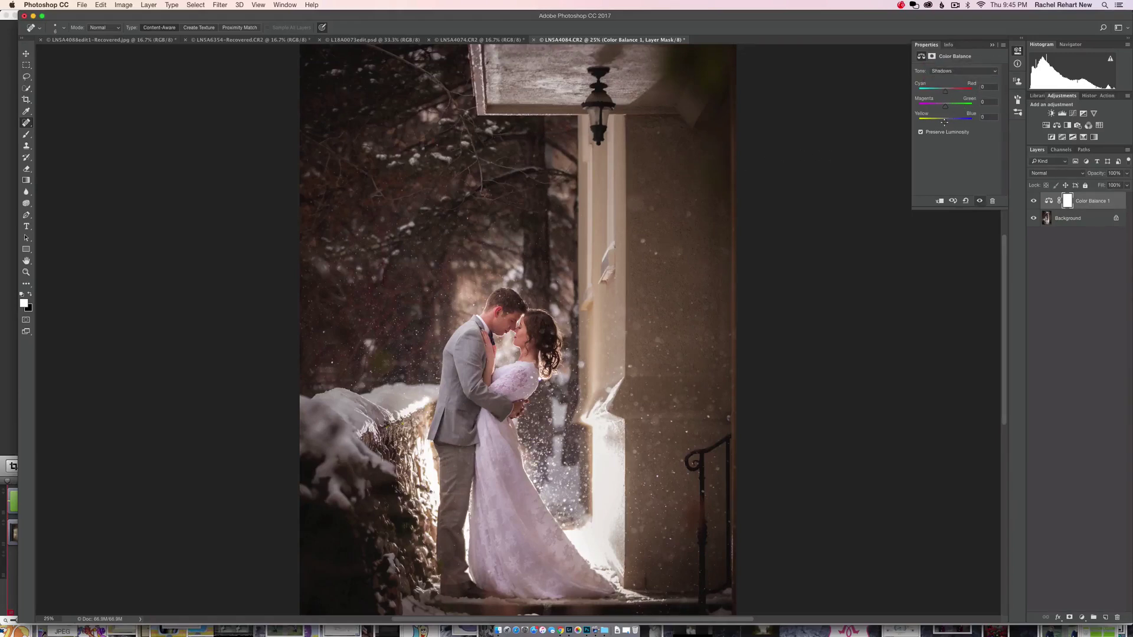
left_click_drag(943, 123, 942, 123)
left_click_drag(946, 92, 947, 92)
key("super+minus")
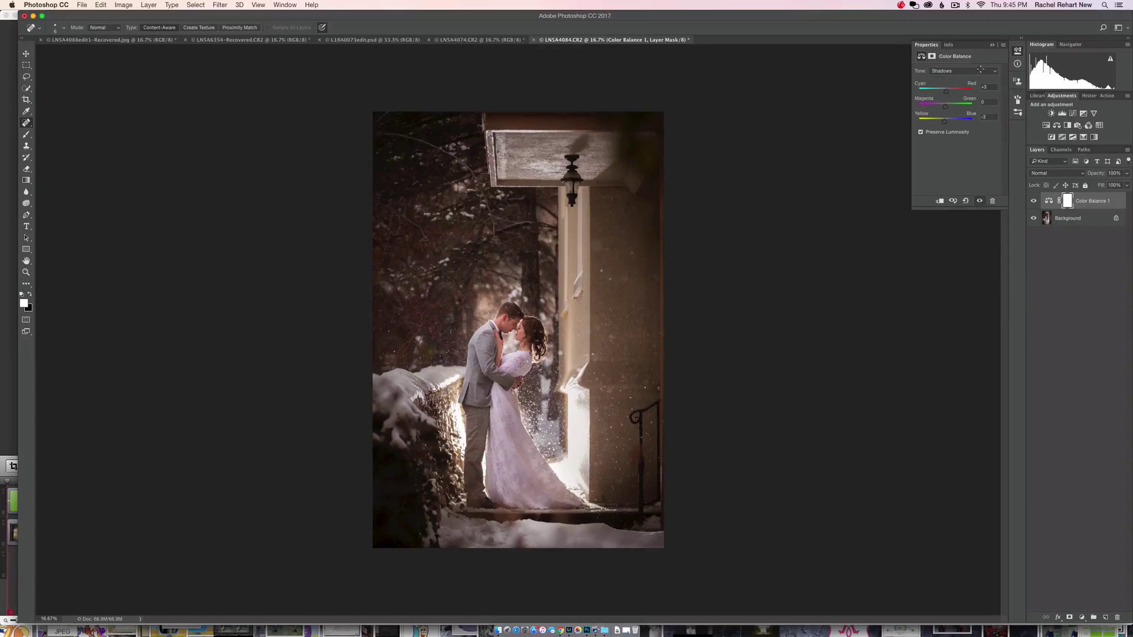
left_click(980, 70)
left_click_drag(944, 123, 943, 121)
- Reduce the Color Balance layer's opacity to 84% and compare the photo with and without it
left_click_drag(1125, 173, 901, 253)
left_click(1033, 201)
left_click(1033, 201)
left_click(1127, 173)
left_click_drag(1106, 186, 1111, 185)
left_click(1033, 201)
left_click(1033, 201)
- Shift the color balance shadows to blue +13 and slightly toward magenta
left_click(996, 71)
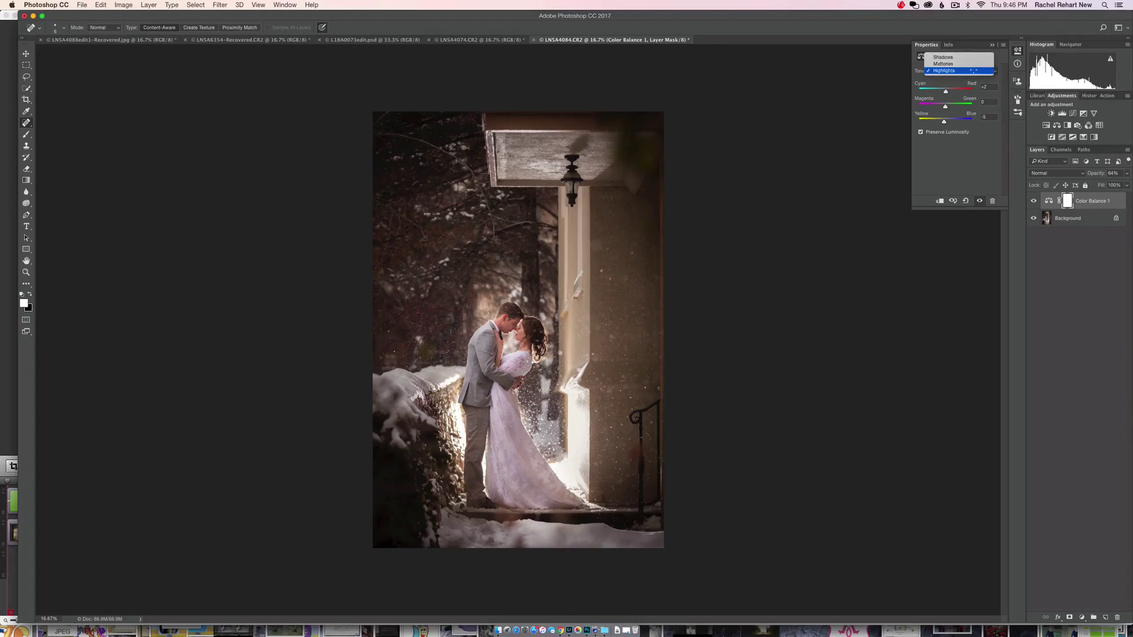
left_click(968, 56)
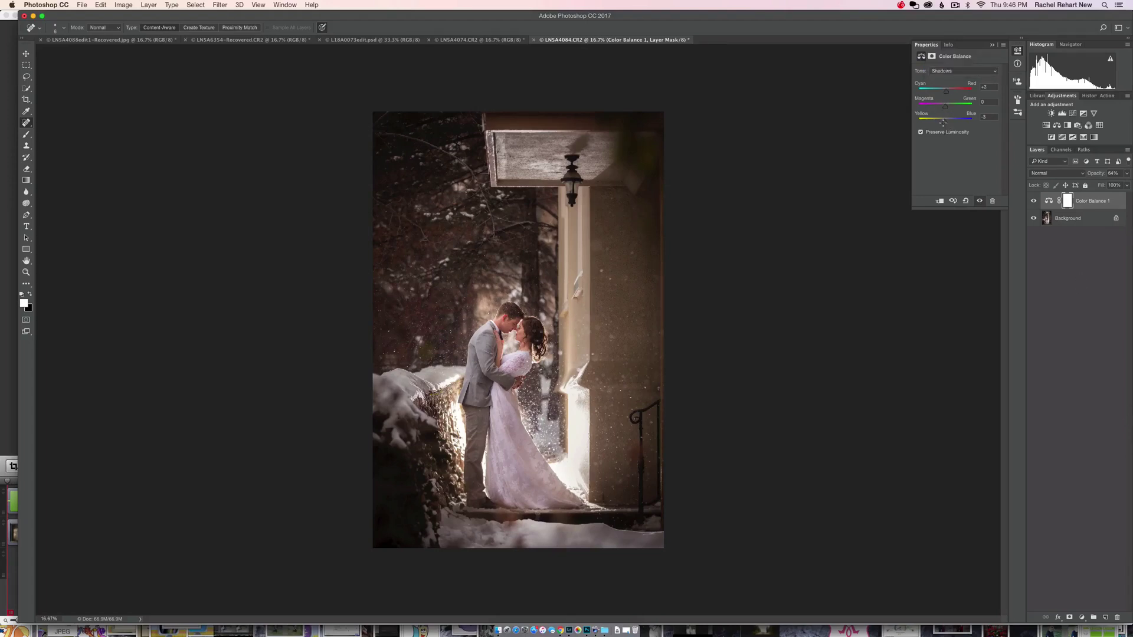
left_click_drag(944, 122, 947, 122)
- Set the color balance highlights to red +11 and yellow -12
left_click(992, 71)
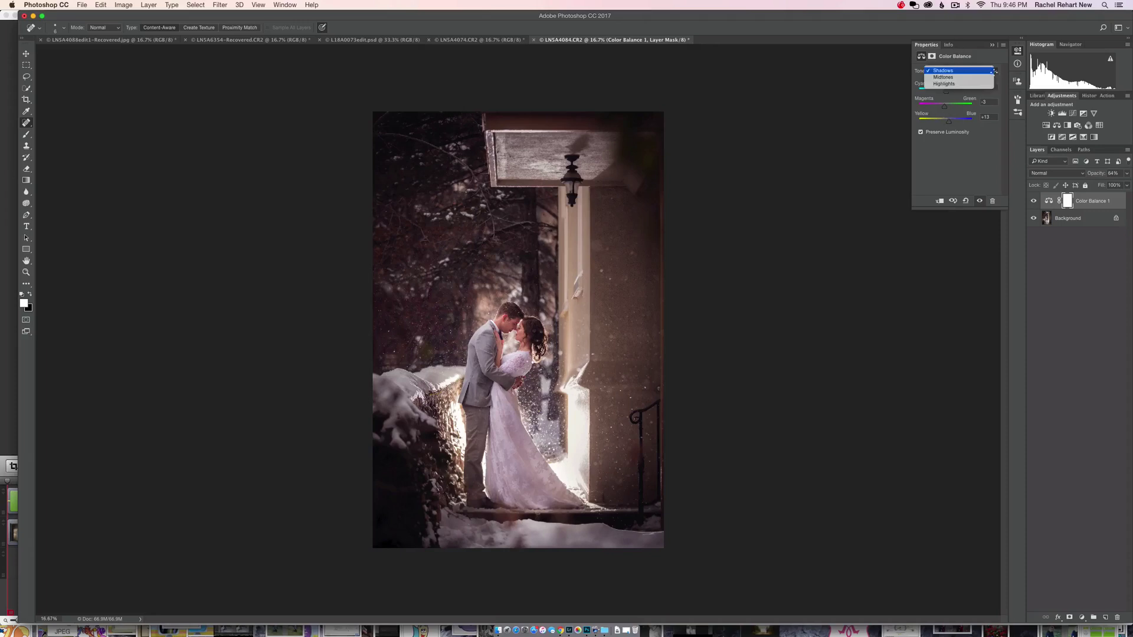
left_click(947, 88)
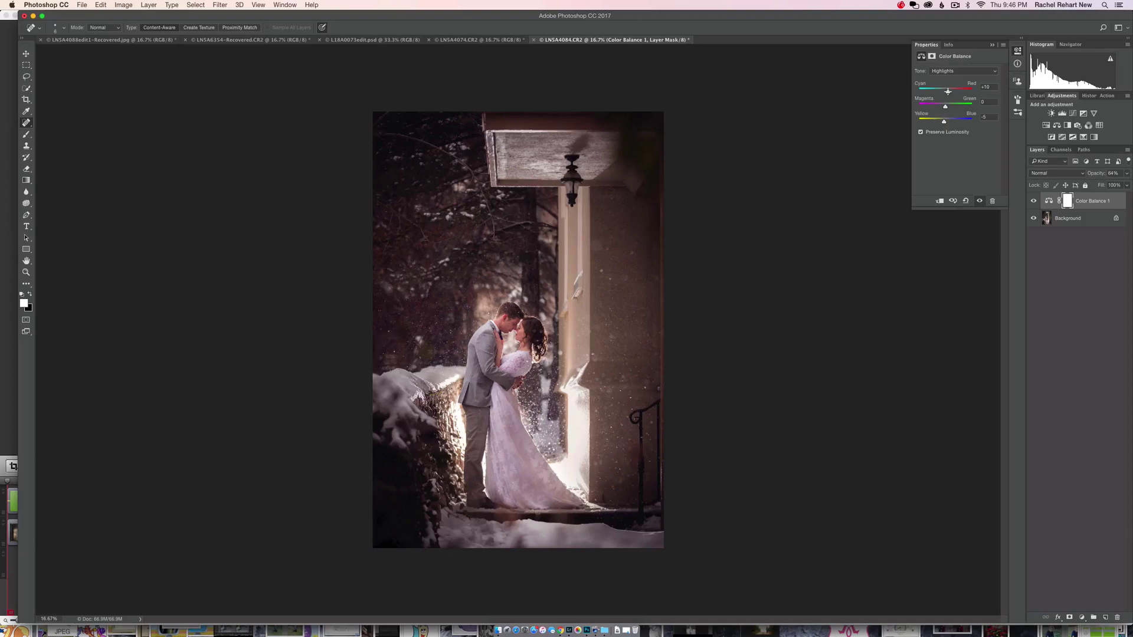
left_click_drag(948, 91, 941, 122)
- Set the color balance midtones to magenta -2 and compare the wedding photo with and without the adjustment
left_click(992, 72)
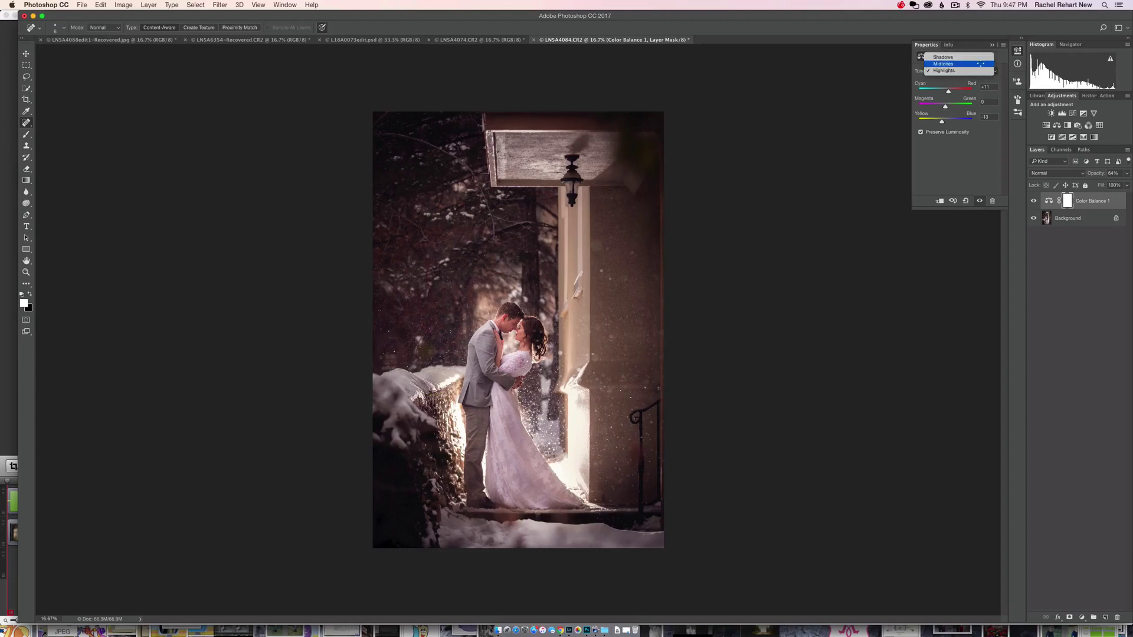
left_click(956, 62)
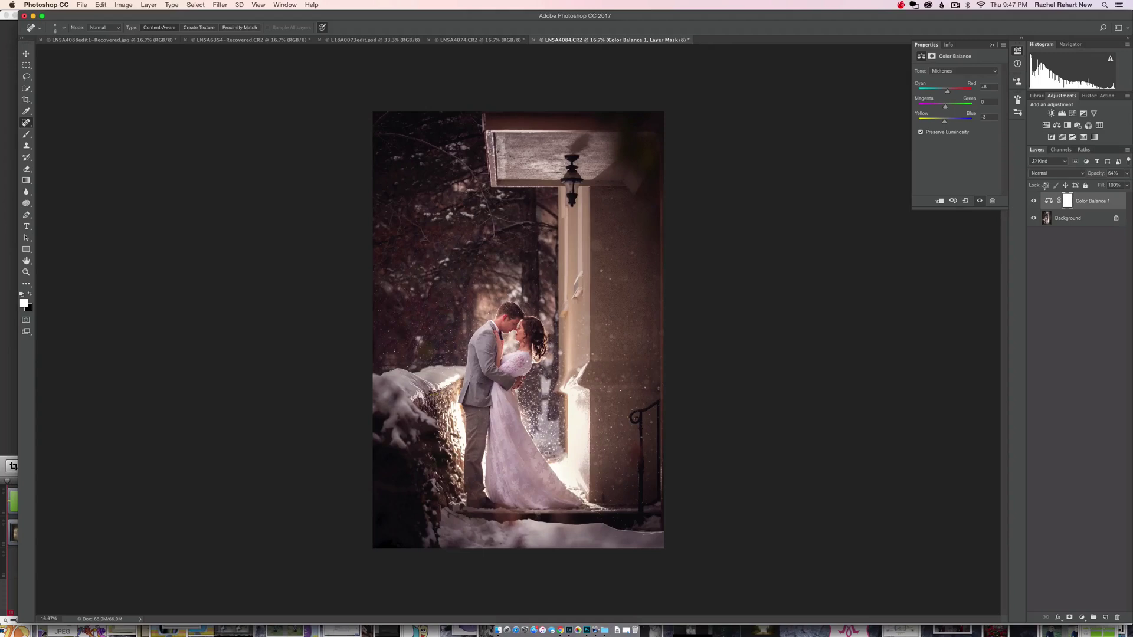
left_click(1034, 201)
left_click(1033, 201)
left_click(1033, 201)
left_click(1033, 200)
left_click_drag(988, 102, 976, 102)
type("0")
left_click_drag(945, 107, 944, 107)
left_click(1032, 202)
left_click(1033, 201)
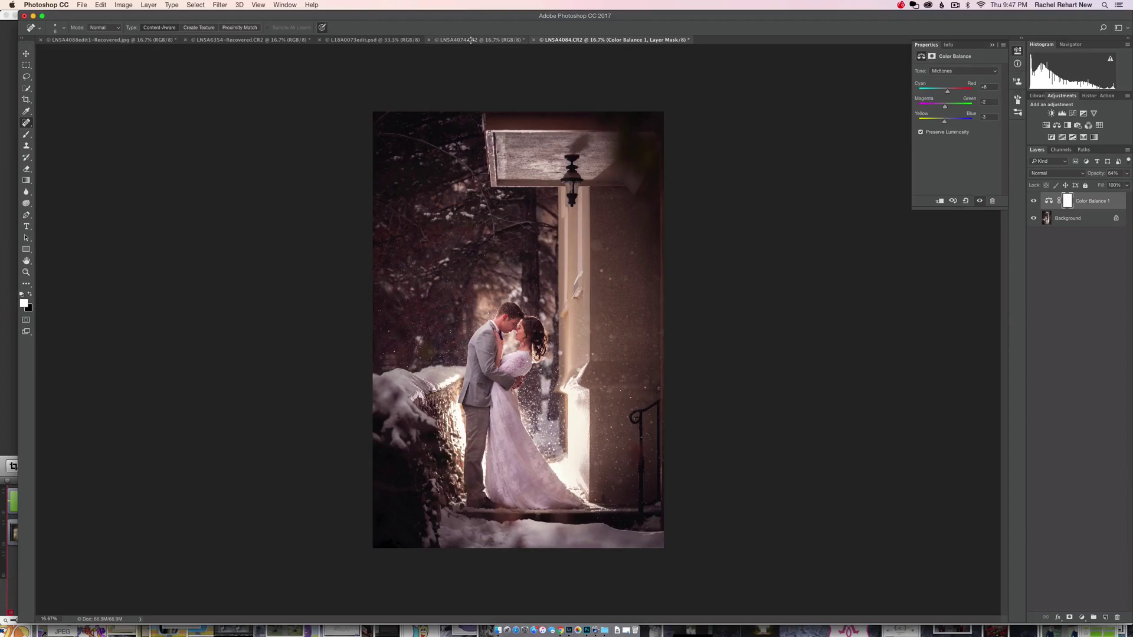
- Switch to the L18A0073edit.psd photo and add a Color Balance adjustment layer with midtones at magenta -7
left_click(343, 40)
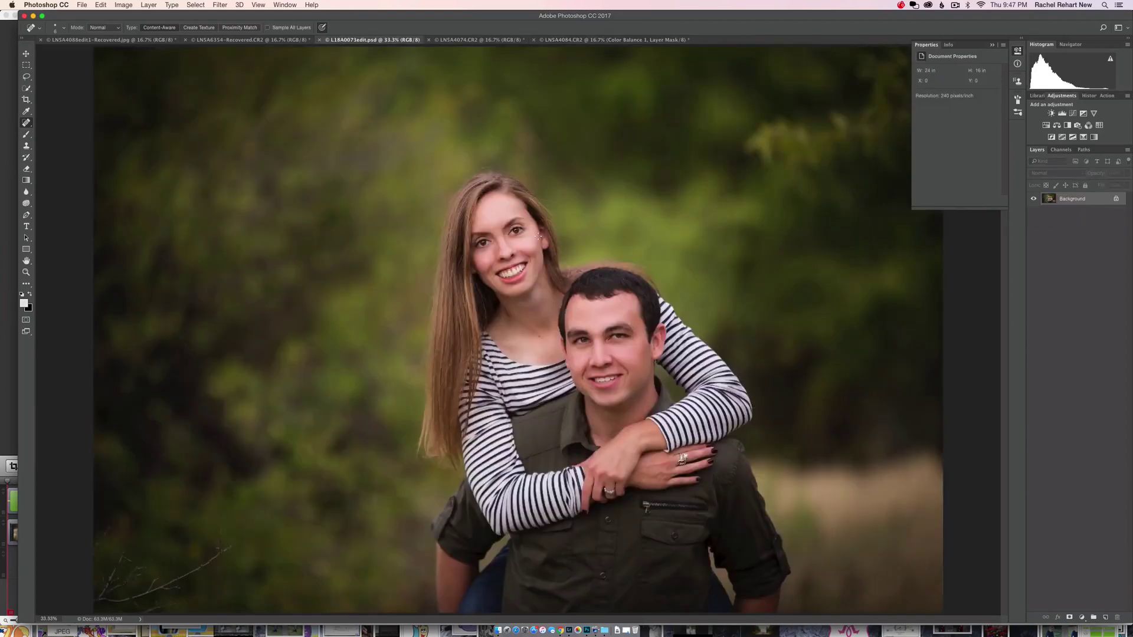
key("super+minus")
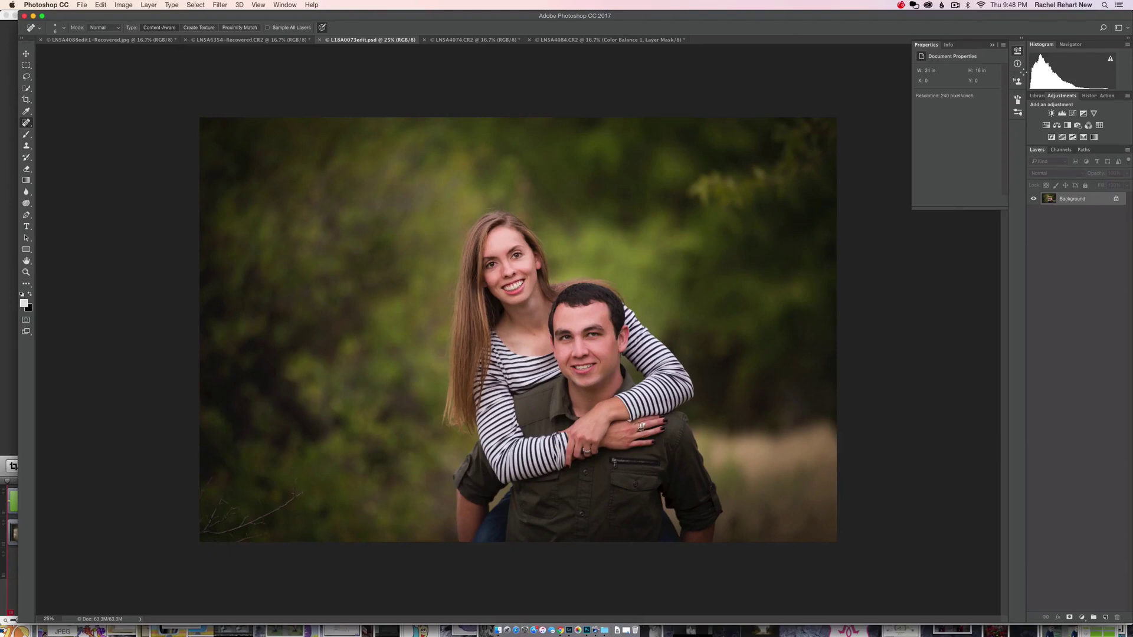
left_click(1056, 125)
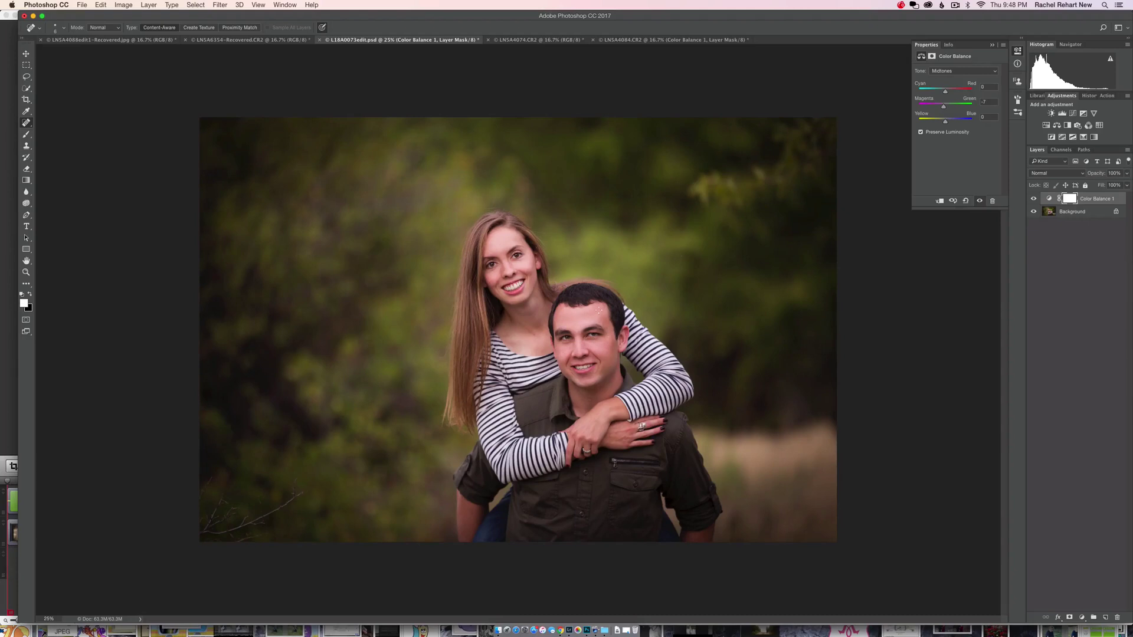
- Compare the couple's outdoor portrait with and without the magenta midtone correction
left_click(1033, 198)
left_click(1033, 199)
left_click(1033, 199)
left_click(1033, 198)
left_click(993, 71)
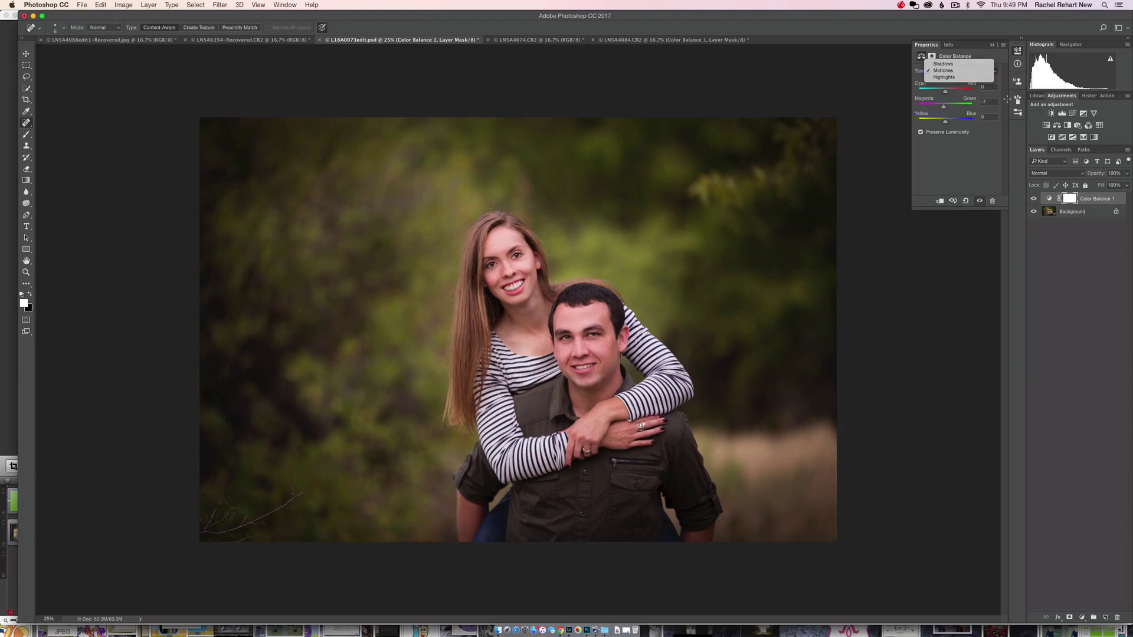
left_click(991, 52)
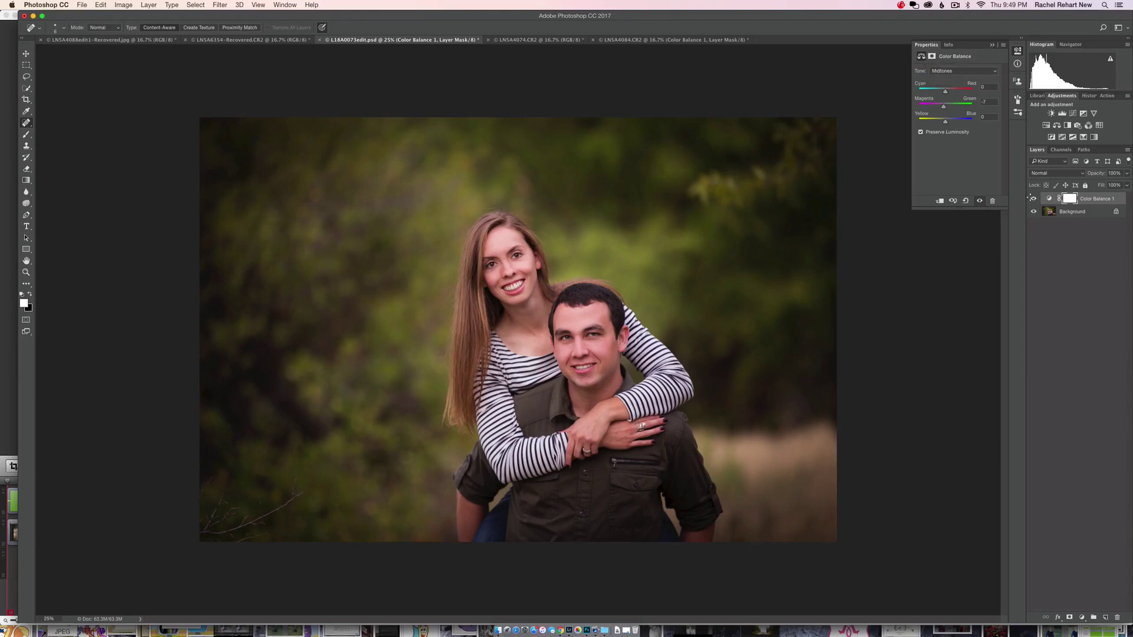
left_click(1032, 198)
left_click(1033, 199)
left_click(1032, 199)
left_click(1033, 199)
- Set the shadows to green +7 and the highlights to red +3, magenta -2 and yellow -2, then compare before and after
left_click(991, 70)
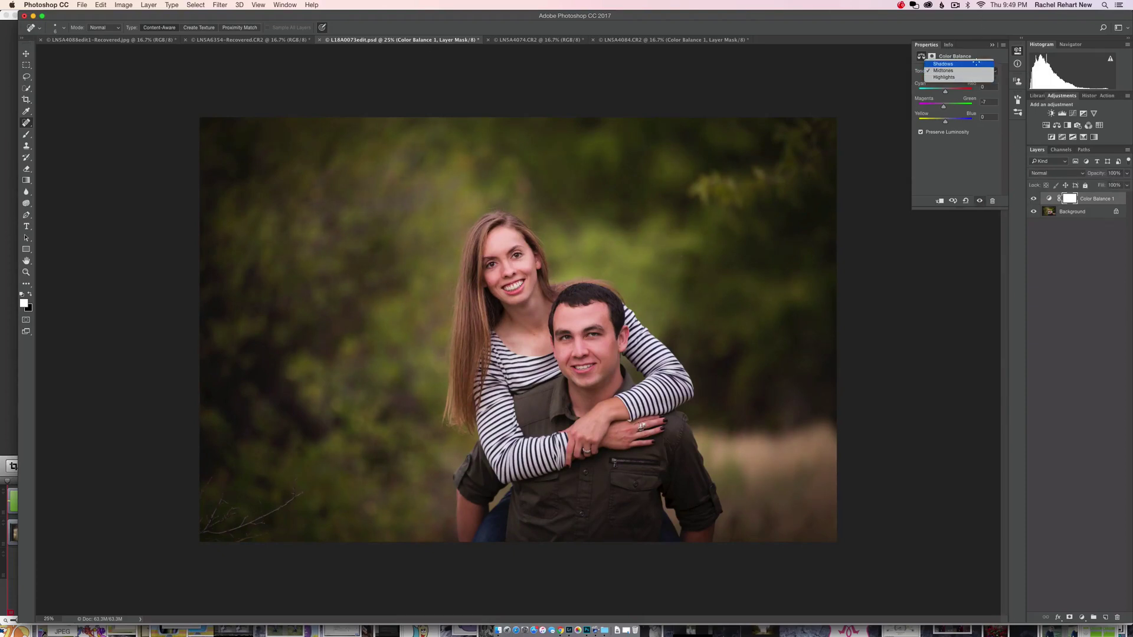
left_click(975, 63)
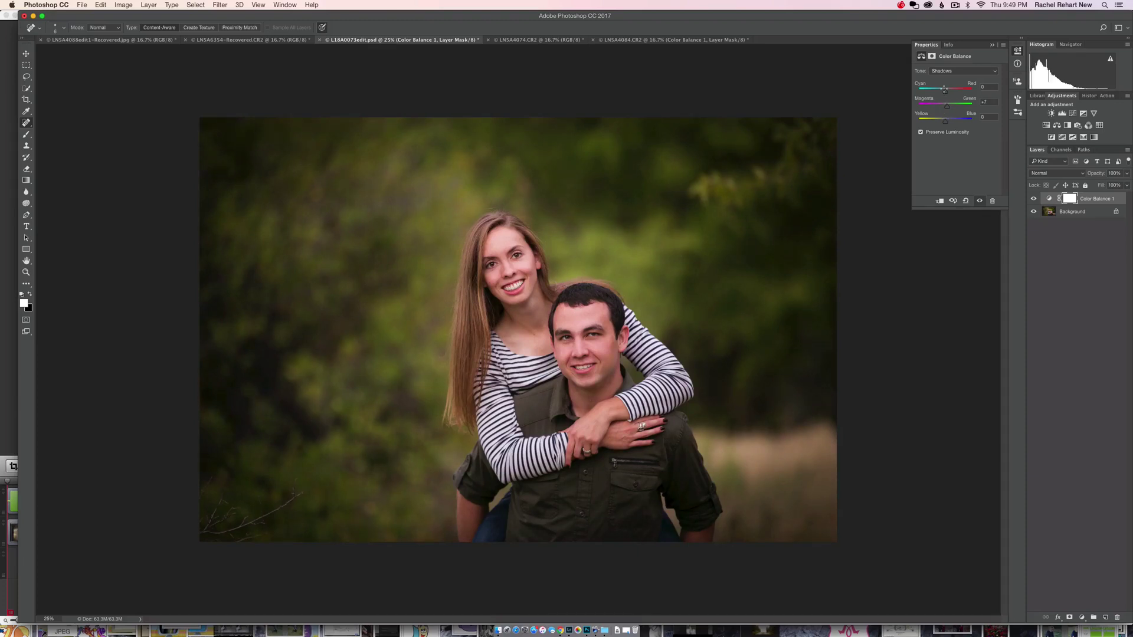
left_click(976, 72)
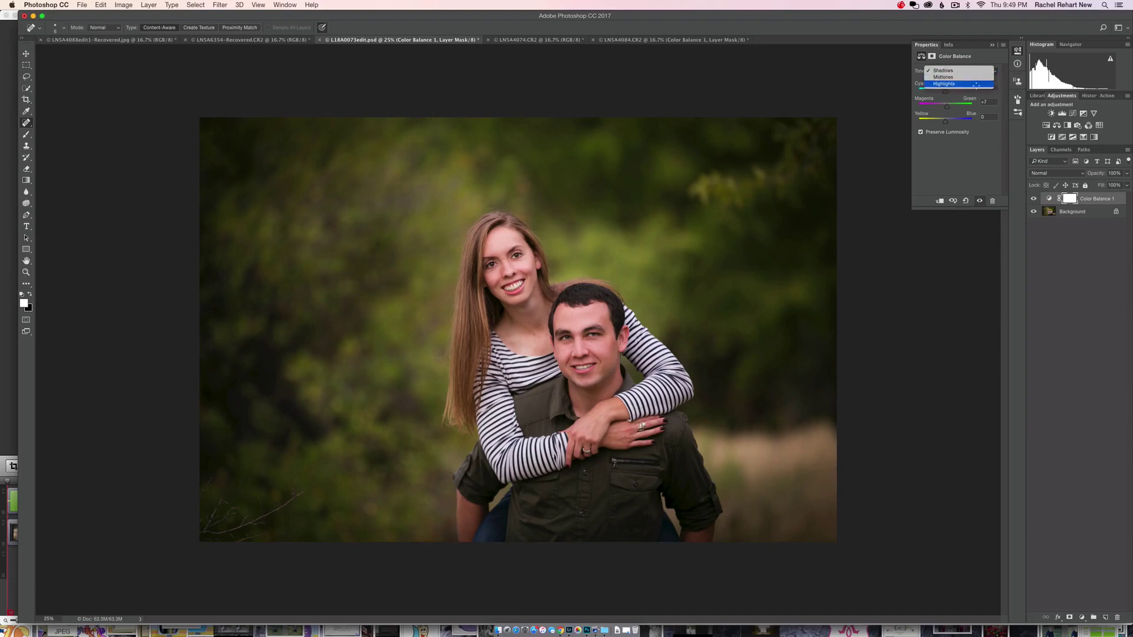
left_click(950, 90)
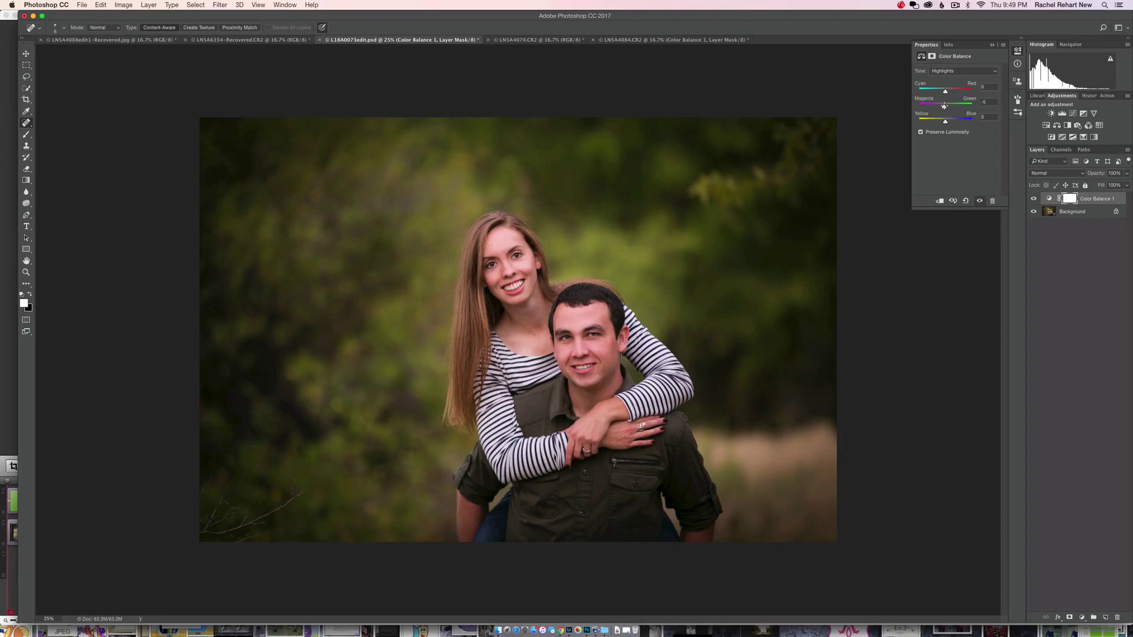
left_click_drag(944, 106, 945, 105)
left_click_drag(944, 122, 943, 122)
left_click(1033, 199)
left_click(1033, 200)
left_click(1033, 200)
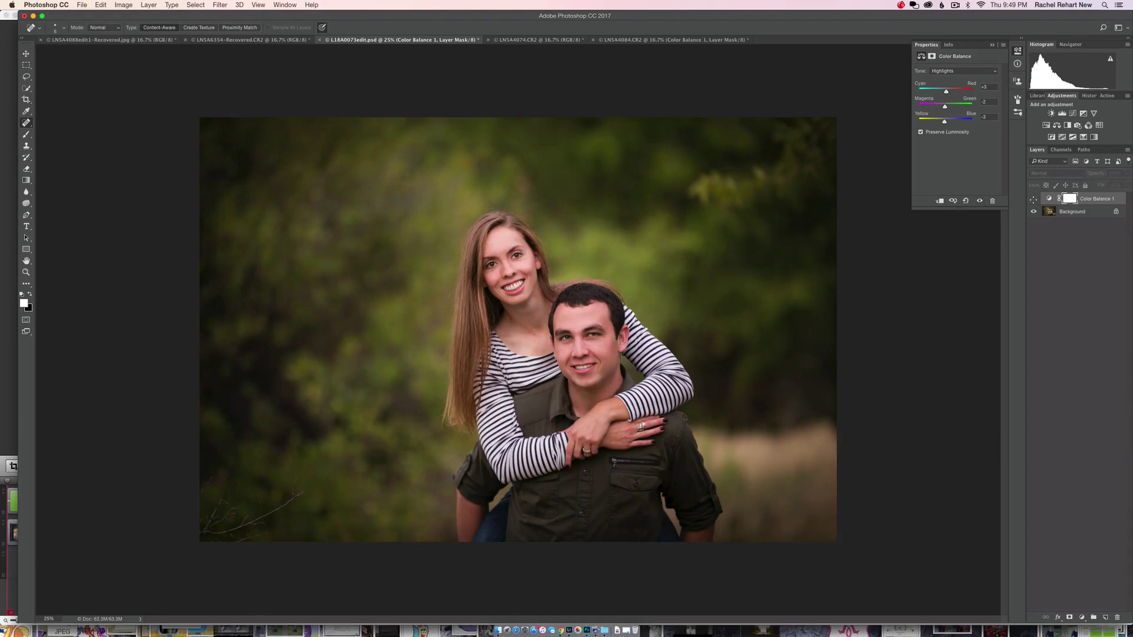
left_click(1033, 199)
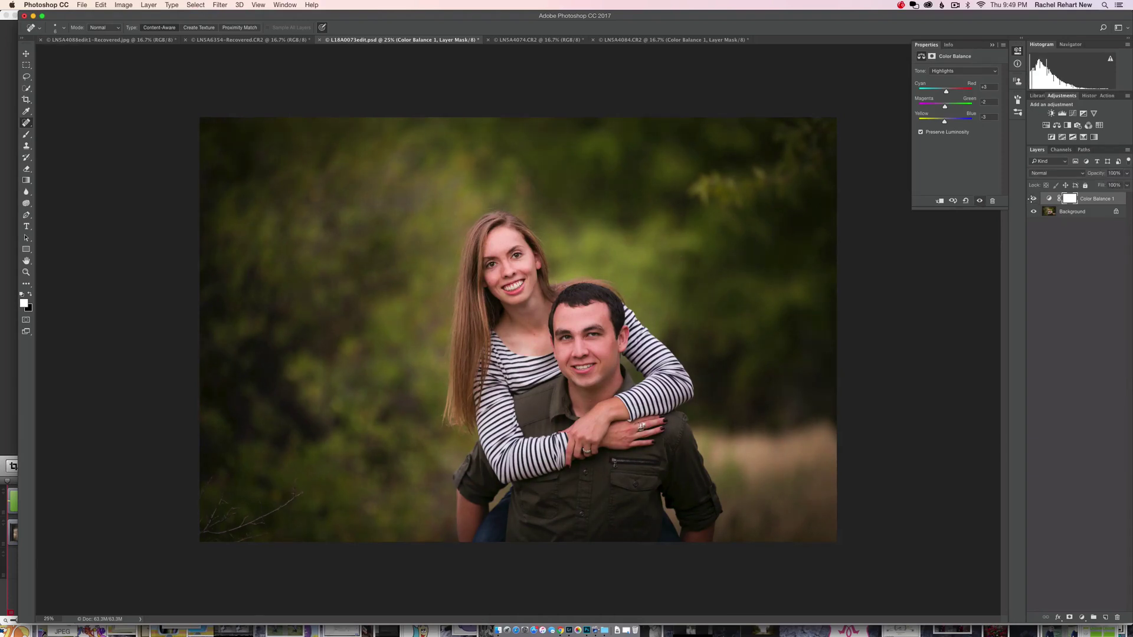
- Reset the shadows' magenta-green balance to 0 and shift the shadows to blue +11
left_click(994, 71)
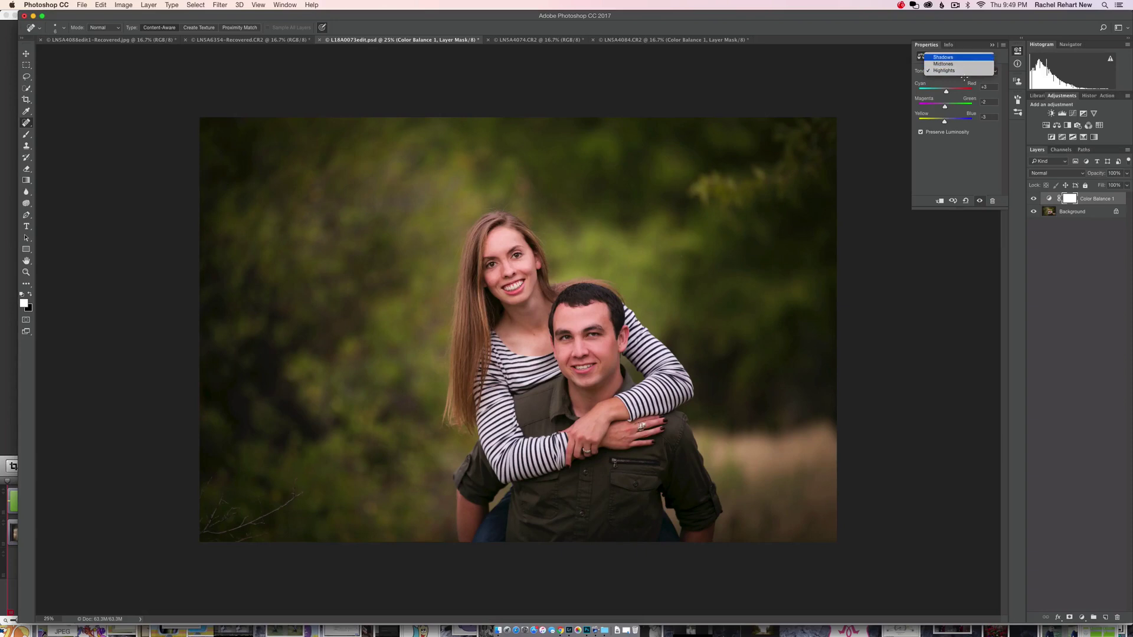
left_click(951, 57)
left_click(979, 102)
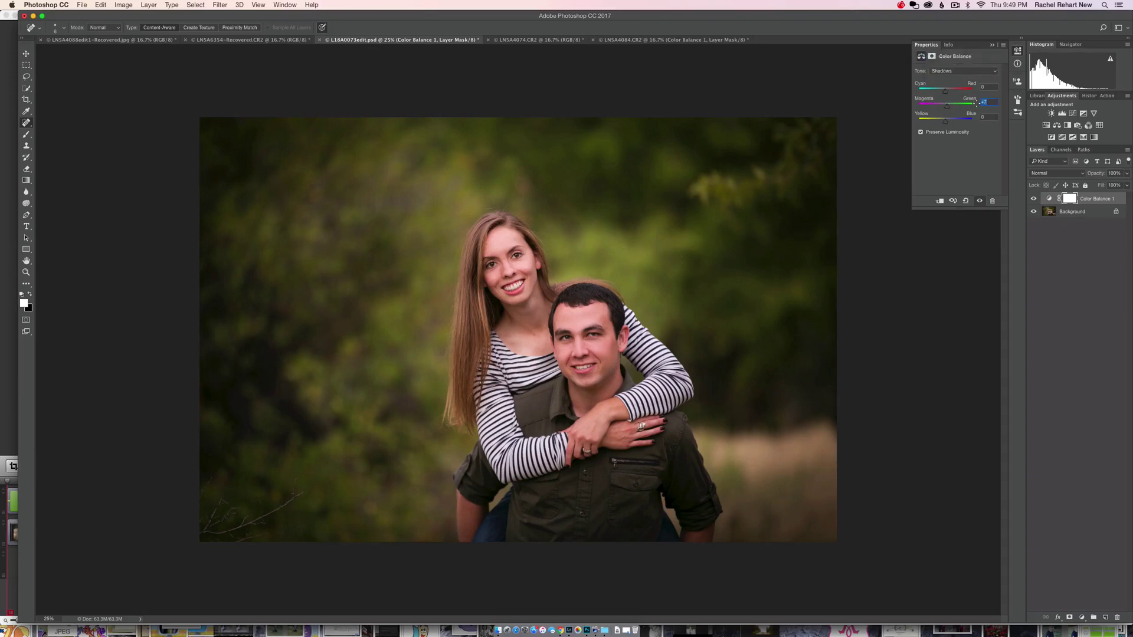
type("0")
key("Return")
left_click_drag(944, 120, 947, 121)
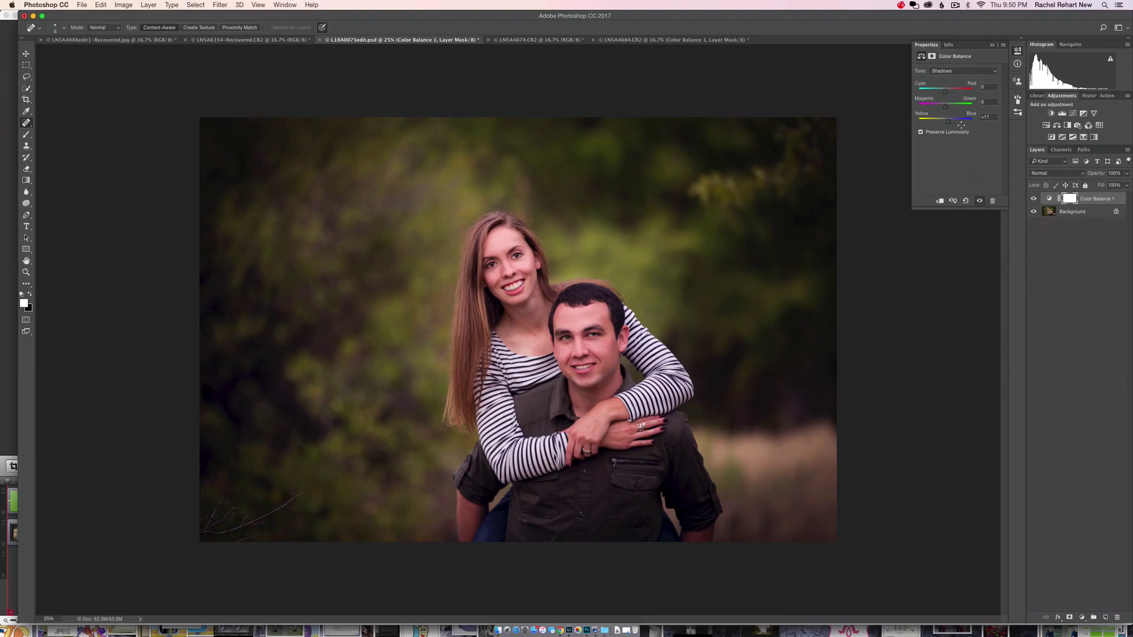
- Shift the midtones to red +3 and yellow -2 and compare the portrait with and without the adjustment
left_click(988, 73)
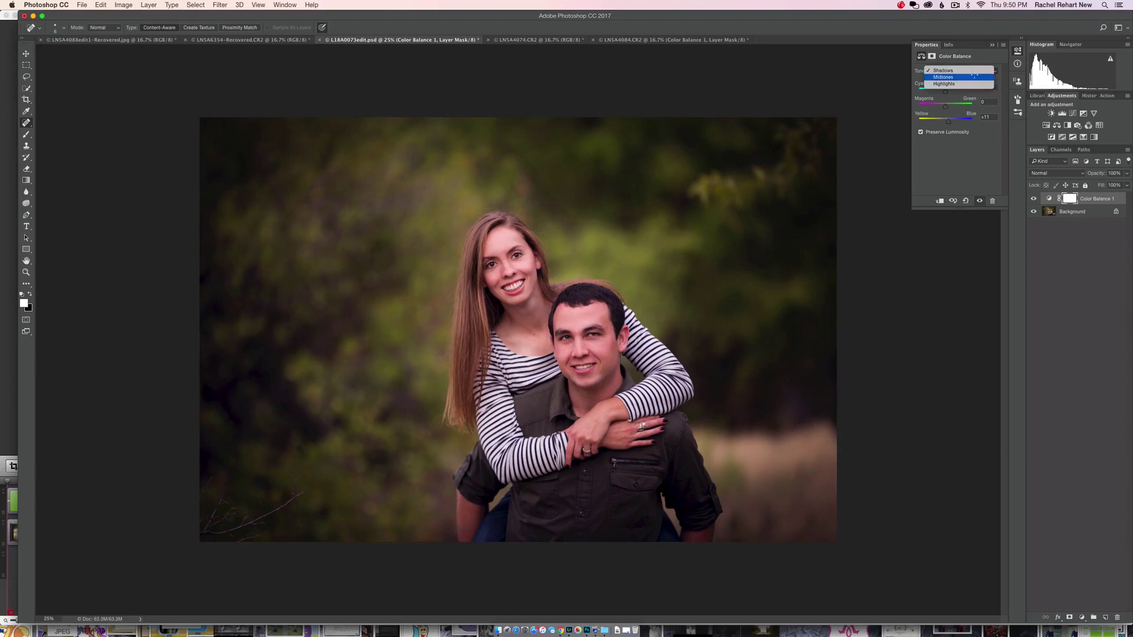
left_click(984, 86)
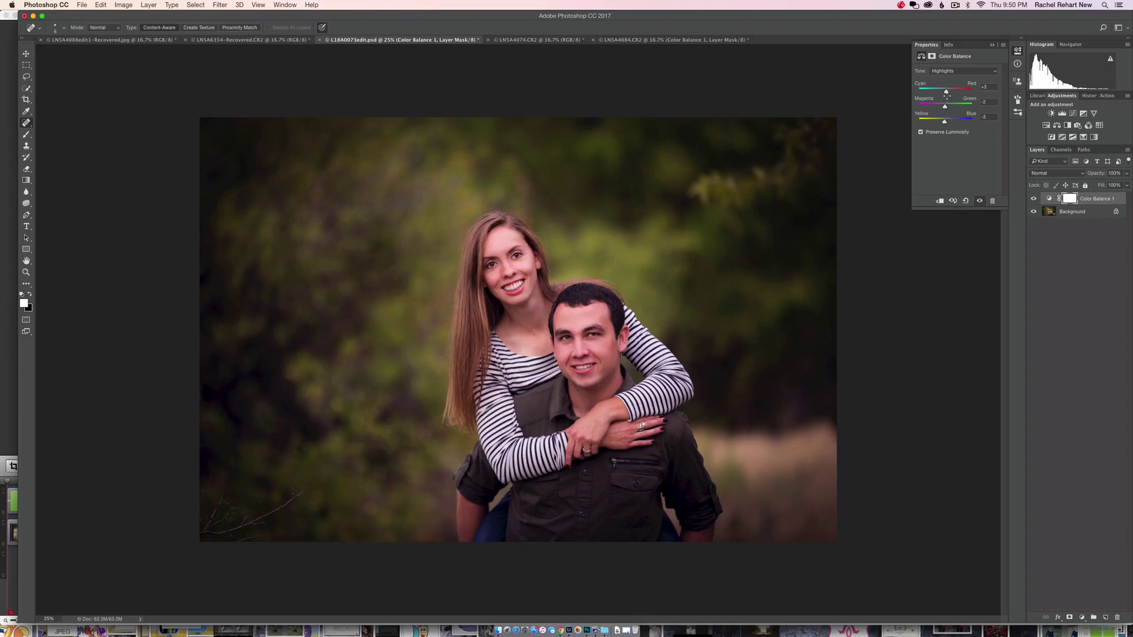
left_click(972, 70)
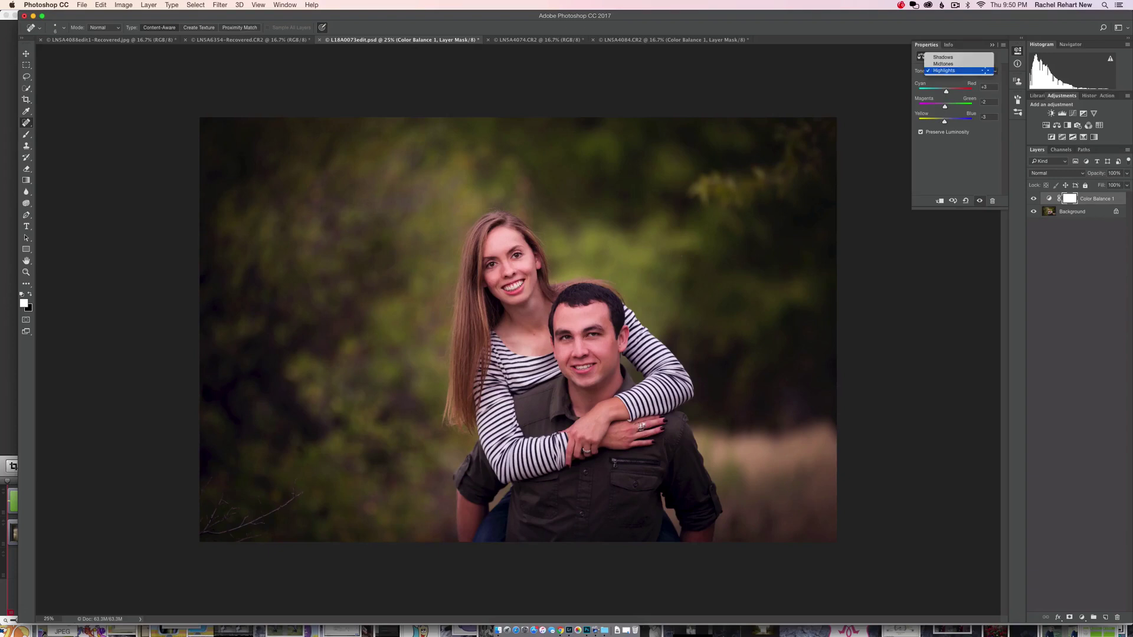
left_click(978, 63)
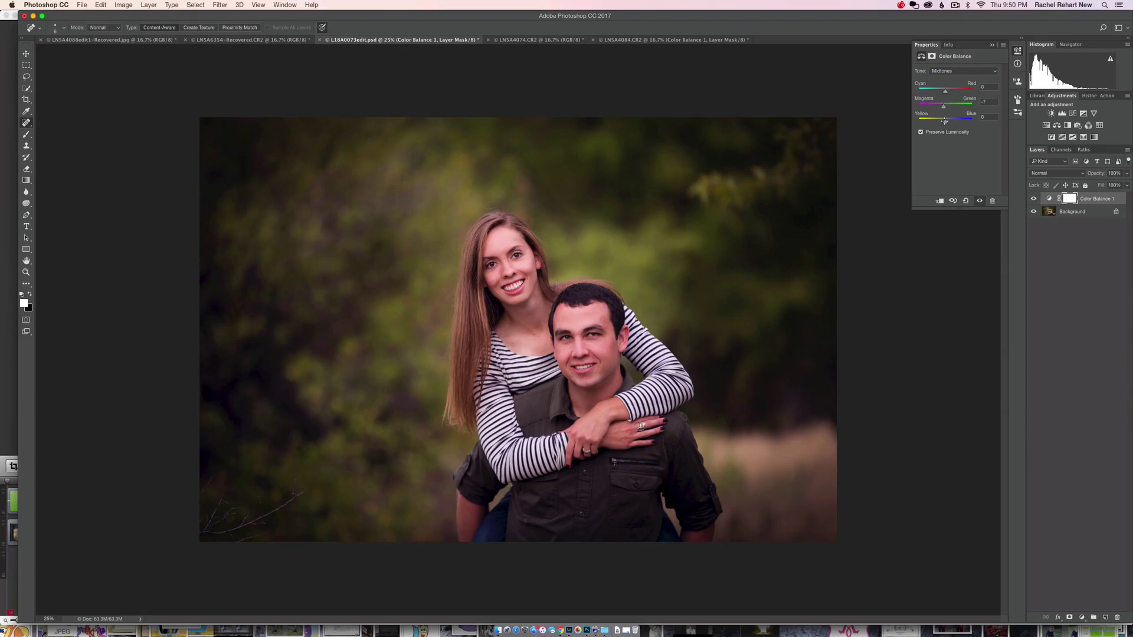
left_click_drag(945, 121, 943, 121)
left_click_drag(944, 91, 946, 92)
left_click(1033, 199)
left_click(1033, 199)
- Set the shadows to magenta -2 and hide the Color Balance layer to check the original portrait
left_click(995, 72)
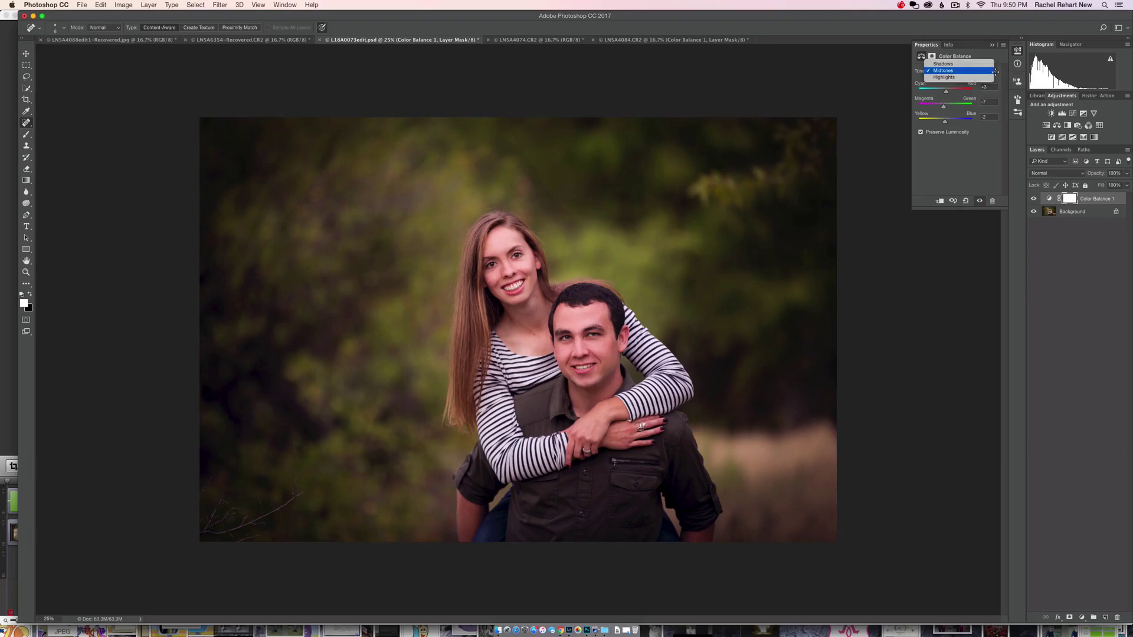
left_click(984, 64)
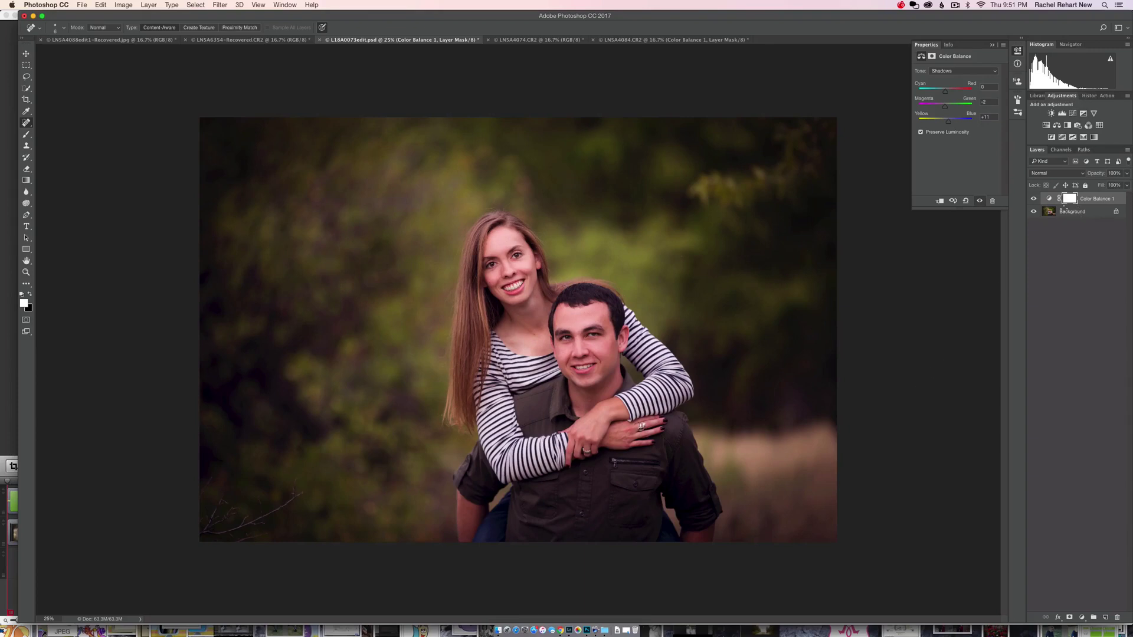
left_click(1032, 198)
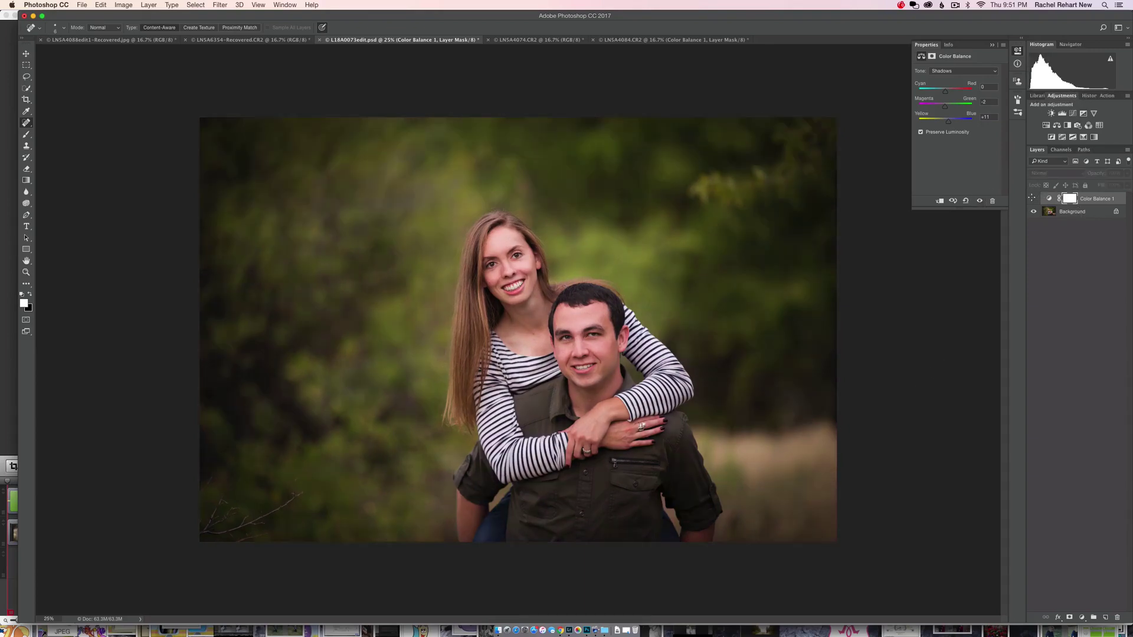
- Show the Color Balance layer again, lower its opacity to 62%, and compare the portrait with and without it
left_click(1032, 198)
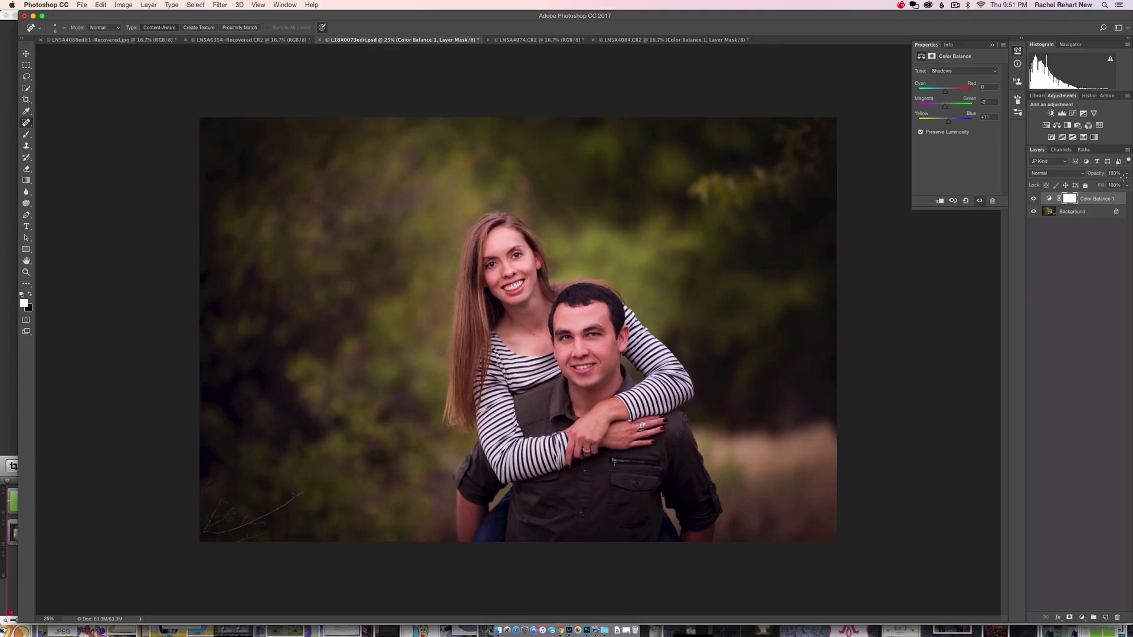
left_click(1126, 174)
left_click_drag(1127, 184, 1111, 184)
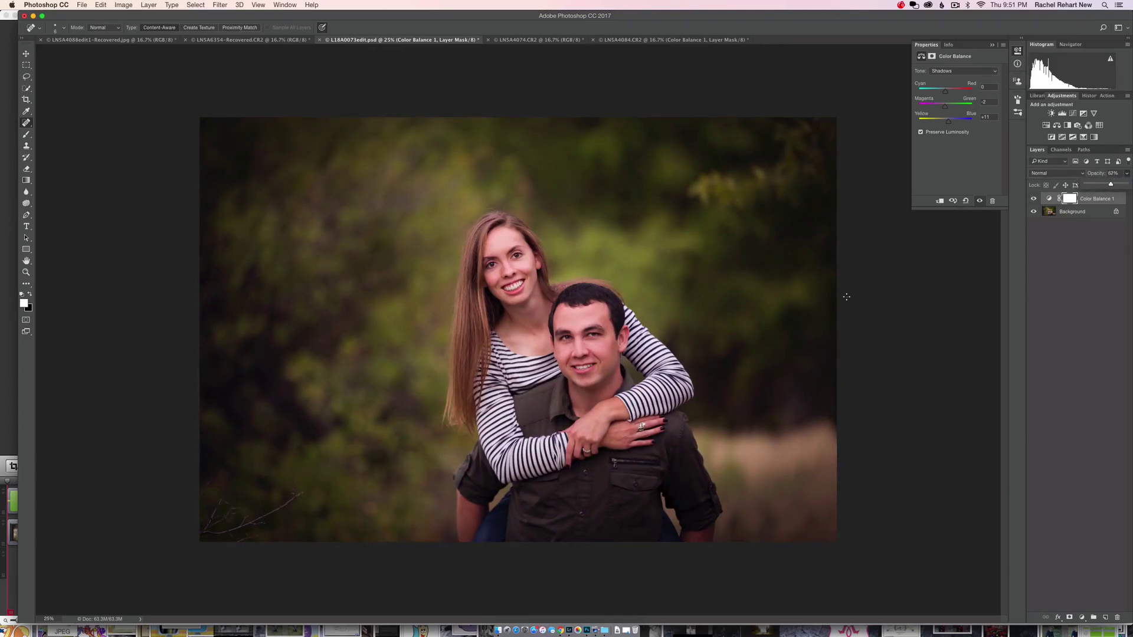
left_click(1032, 199)
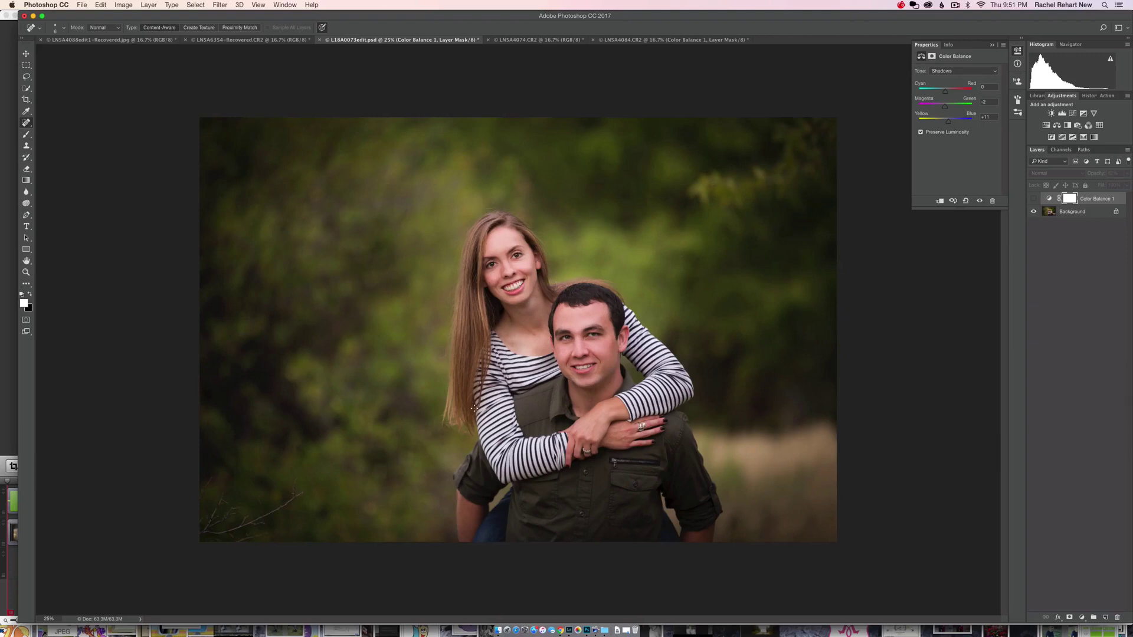
left_click(1033, 198)
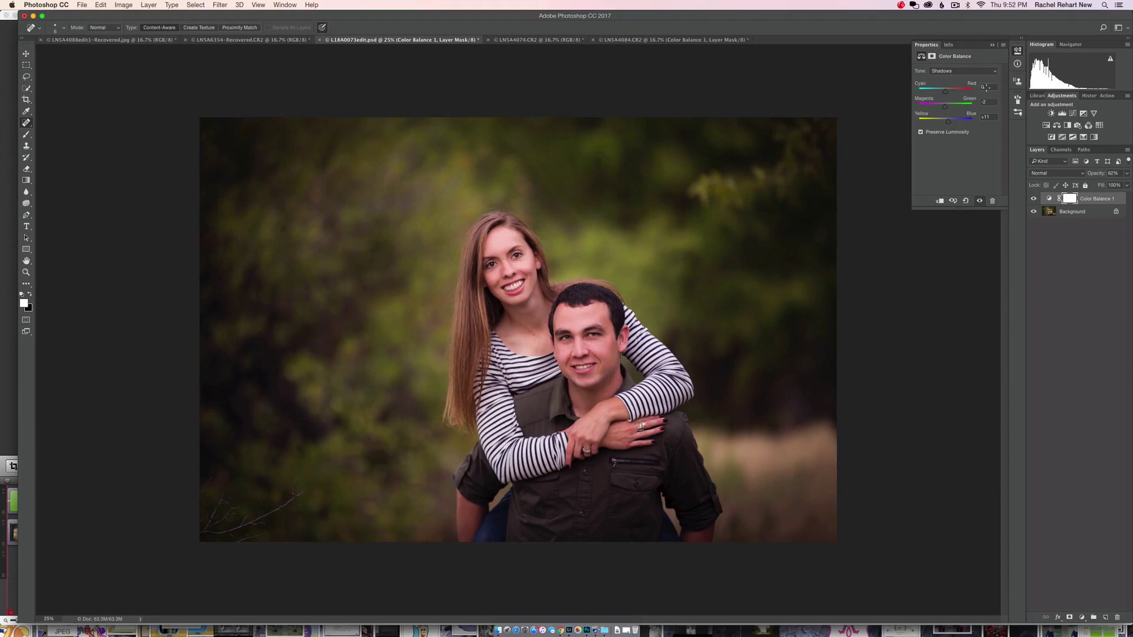
left_click(993, 71)
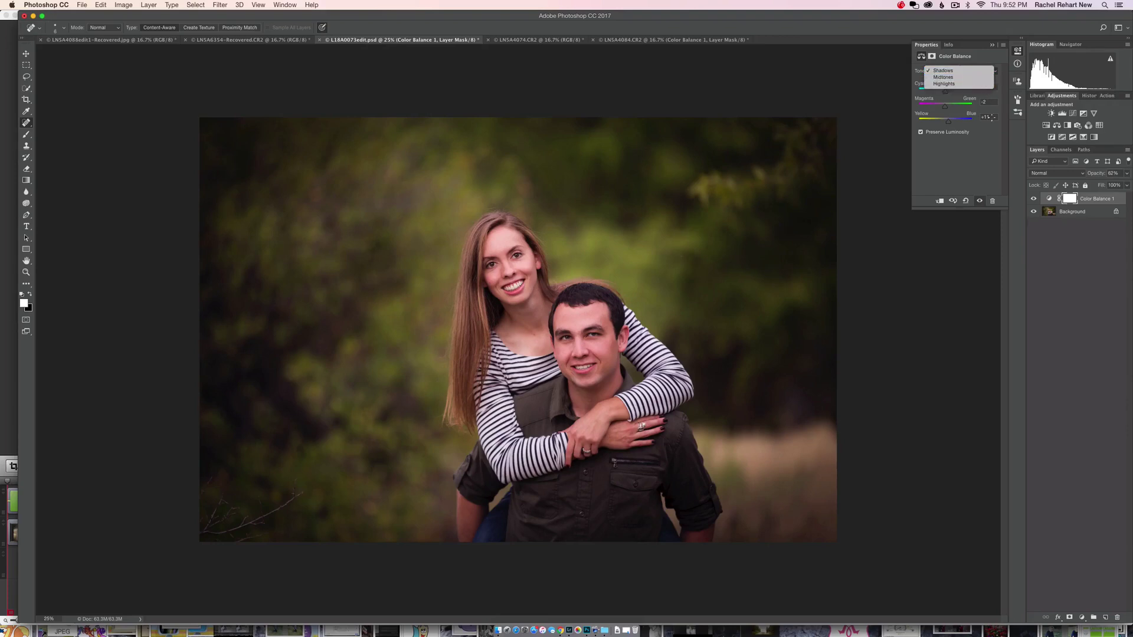
left_click(962, 177)
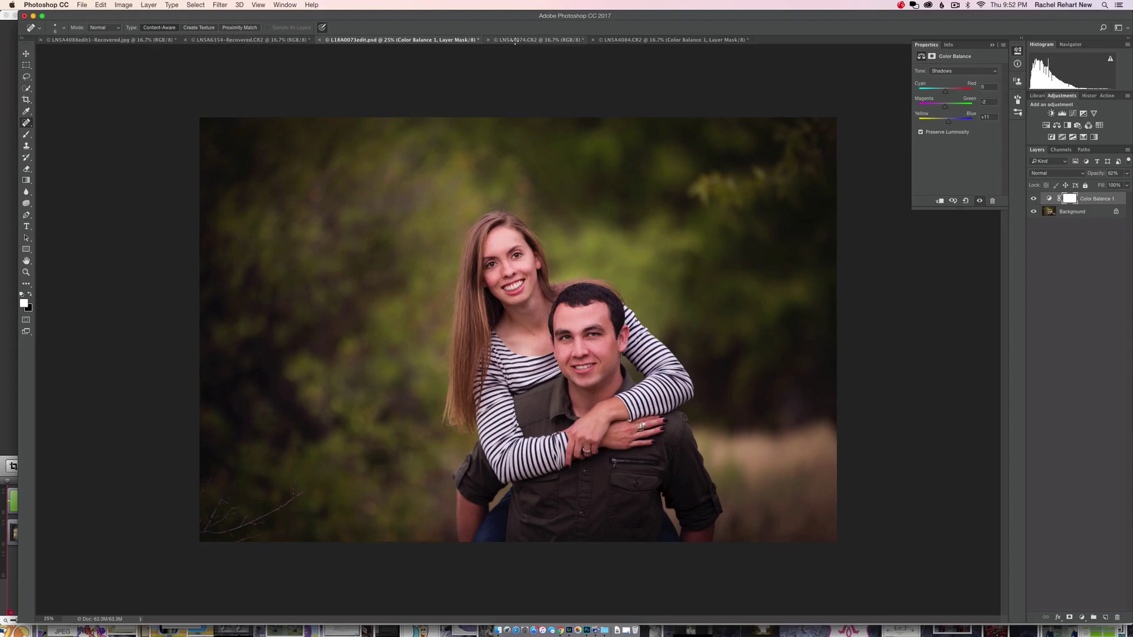
- Add a Color Balance layer to LN5A4074.CR2, set the midtones to red +10 and yellow -2, and compare before and after
left_click(519, 40)
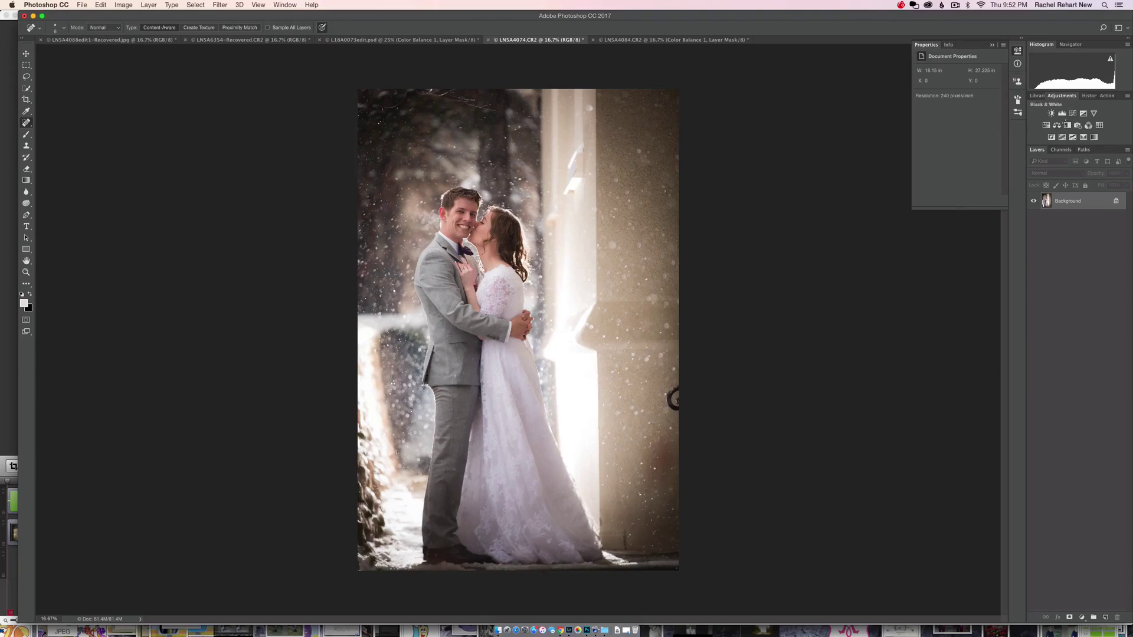
left_click(1056, 125)
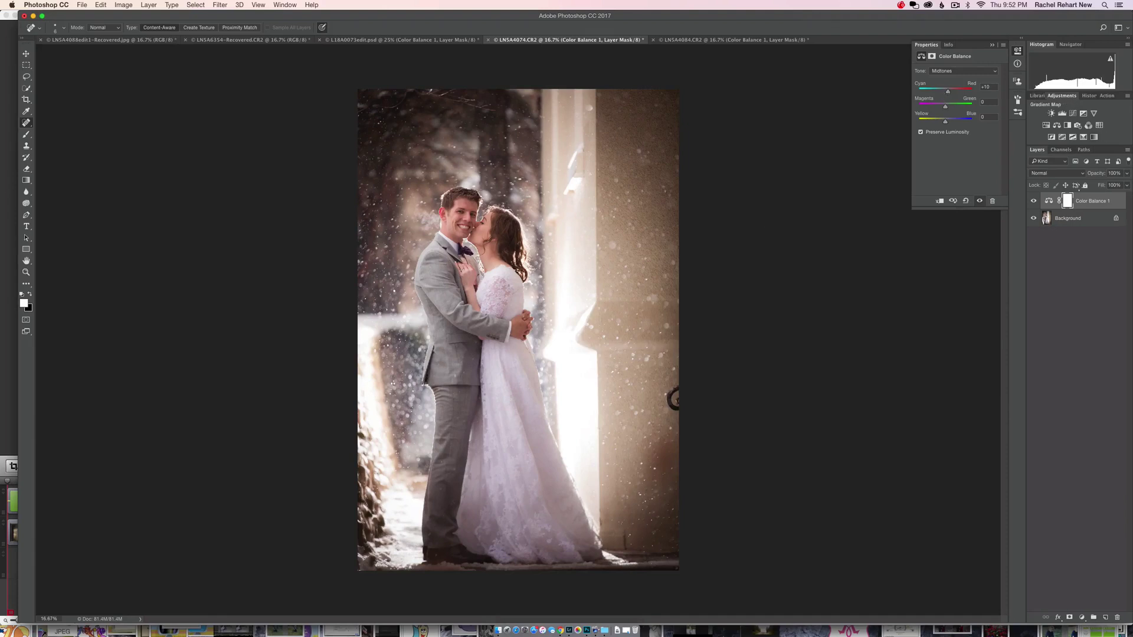
left_click(1032, 200)
left_click(1032, 200)
left_click(1031, 200)
left_click(1034, 201)
left_click(1033, 200)
left_click(1033, 200)
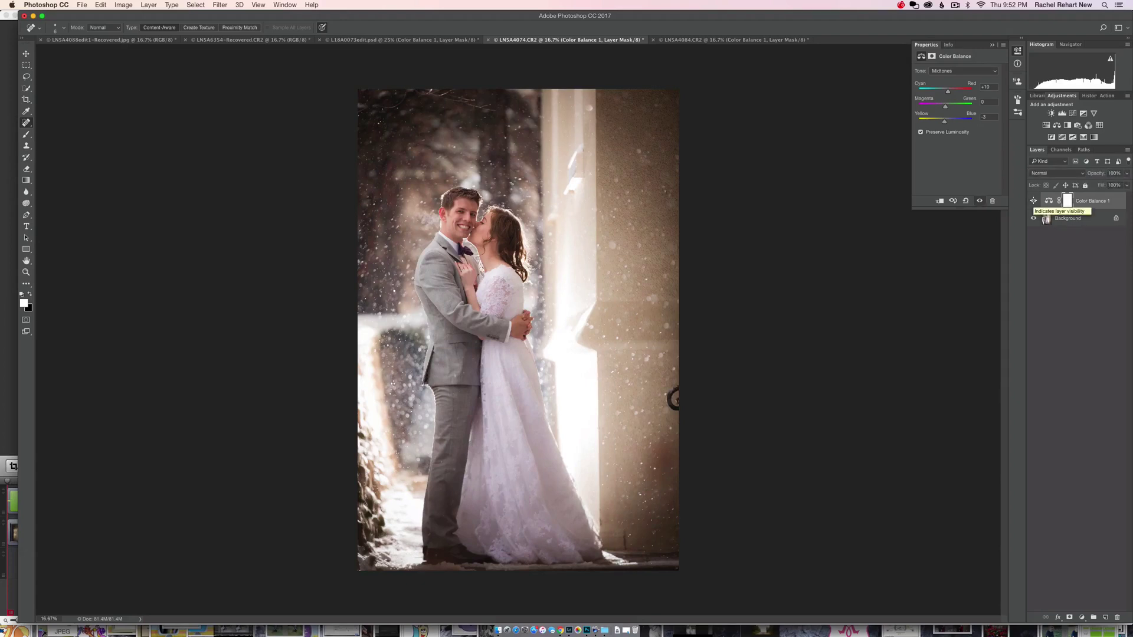
- Set the shadows to blue +13 and shift the highlights to yellow -8, removing their trial red shift
left_click(981, 72)
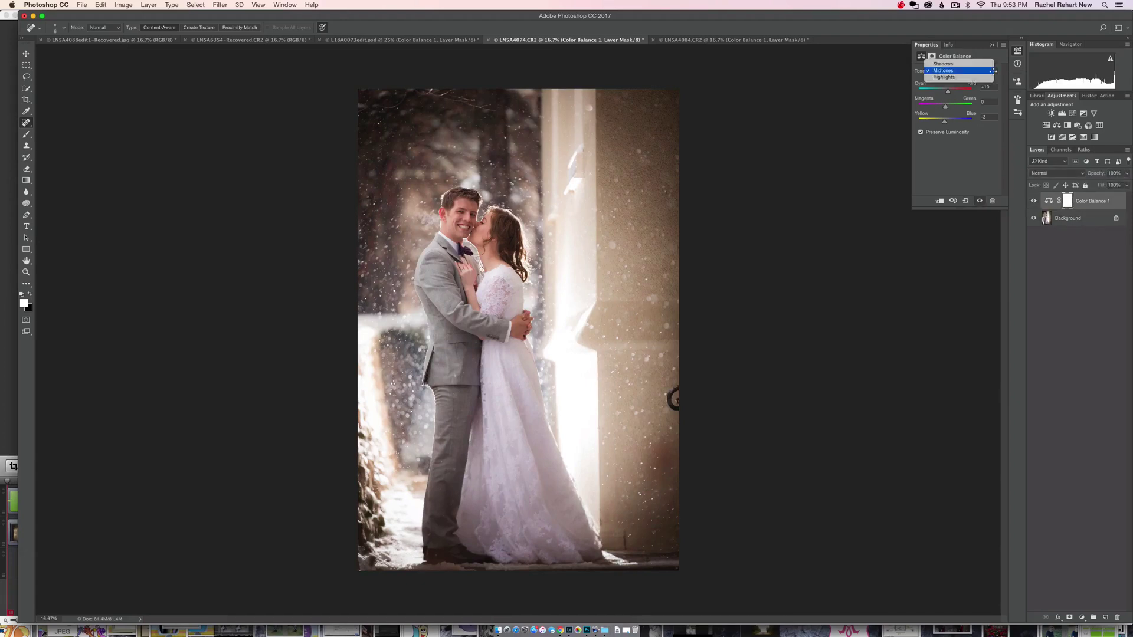
left_click(959, 61)
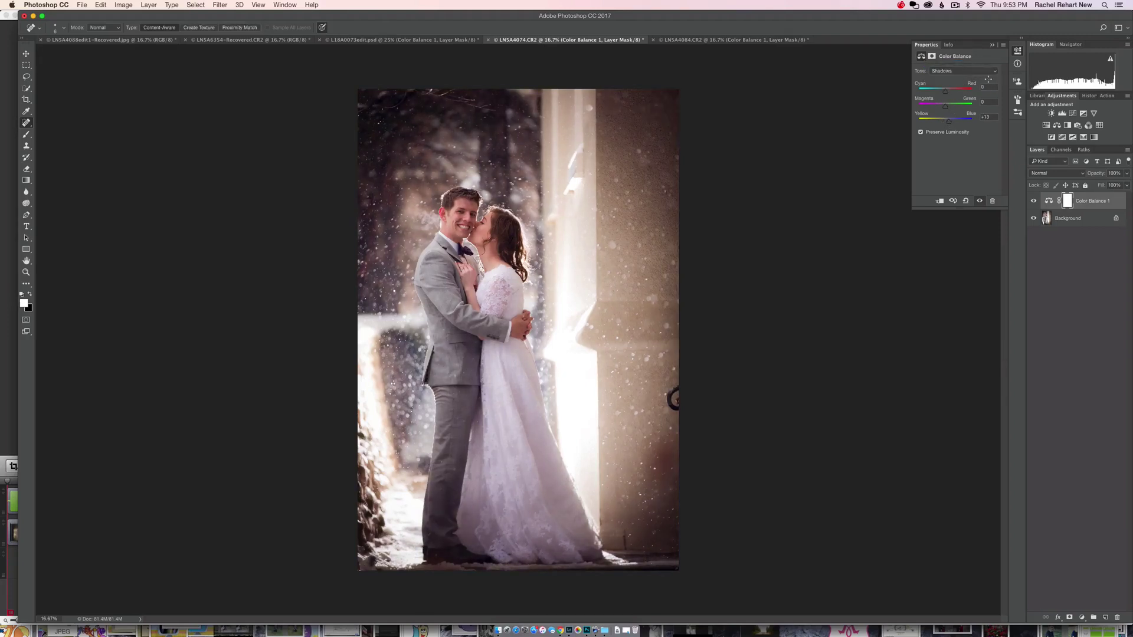
left_click(993, 74)
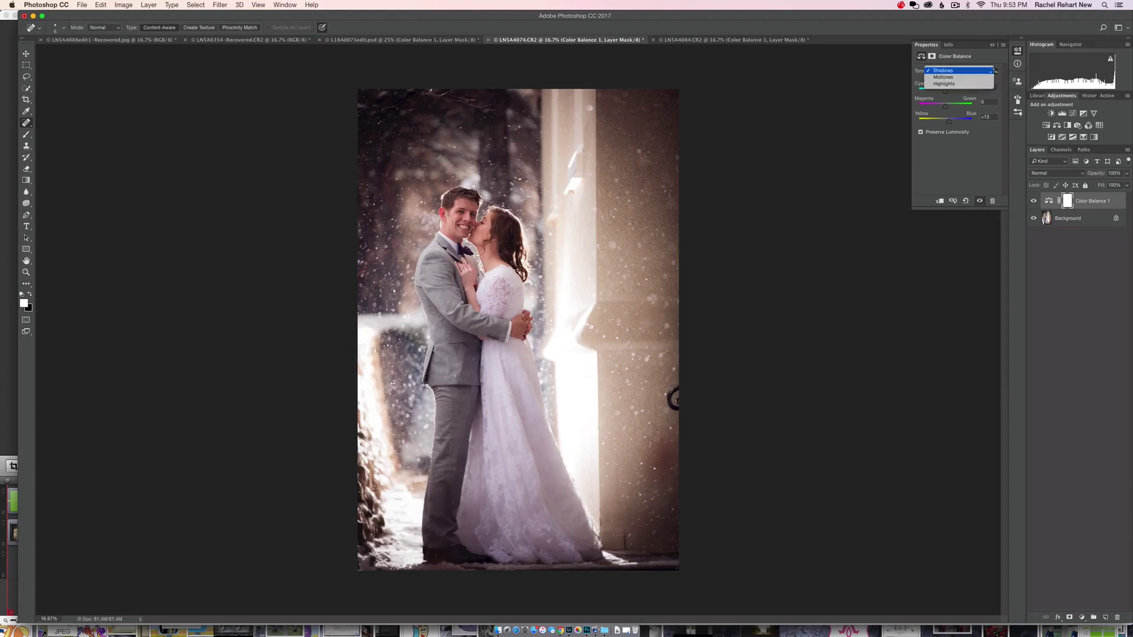
left_click(945, 84)
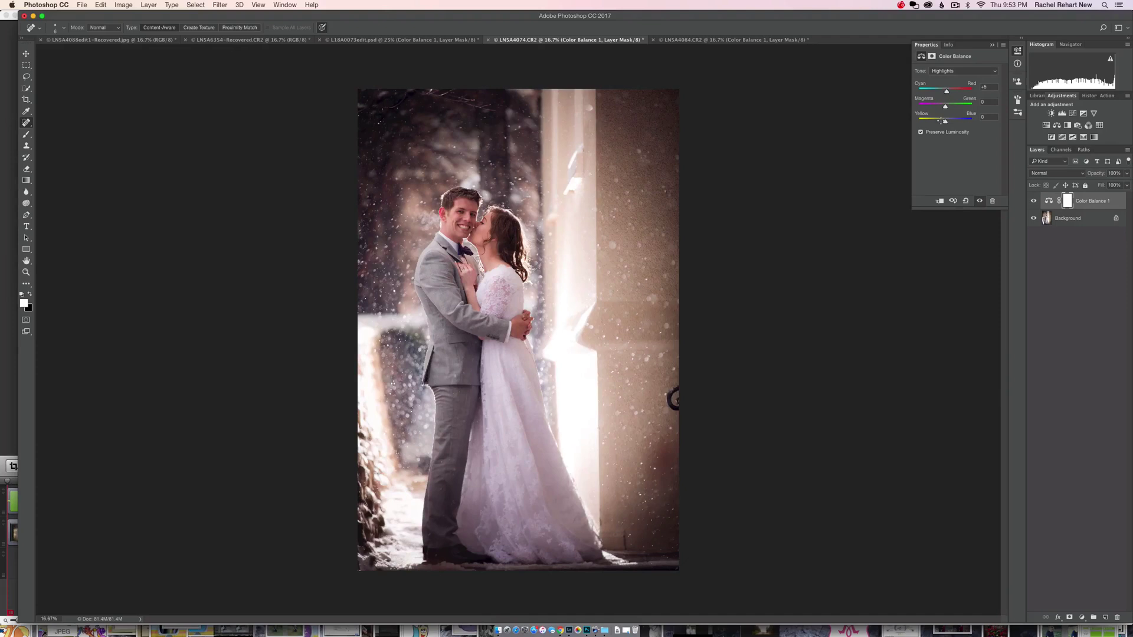
left_click(983, 87)
key("BackSpace")
type("0")
left_click_drag(943, 121, 942, 122)
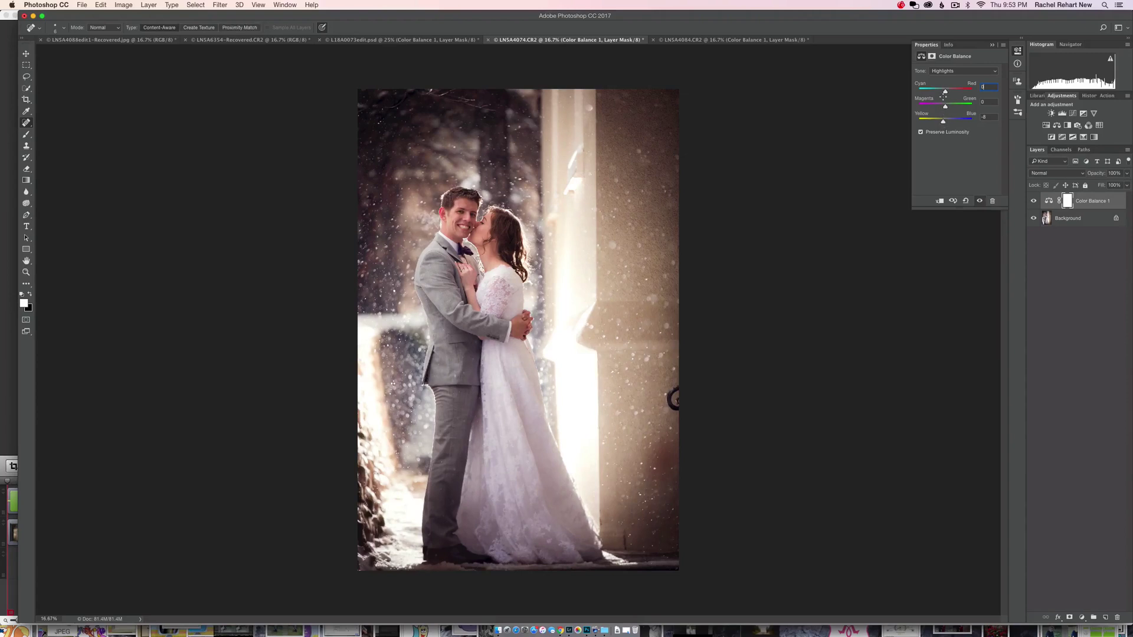
type("1")
- Return to the midtones, set their magenta-green balance to magenta -3, and hide the Color Balance layer to check the original photo
left_click(985, 71)
left_click(953, 62)
key("Return")
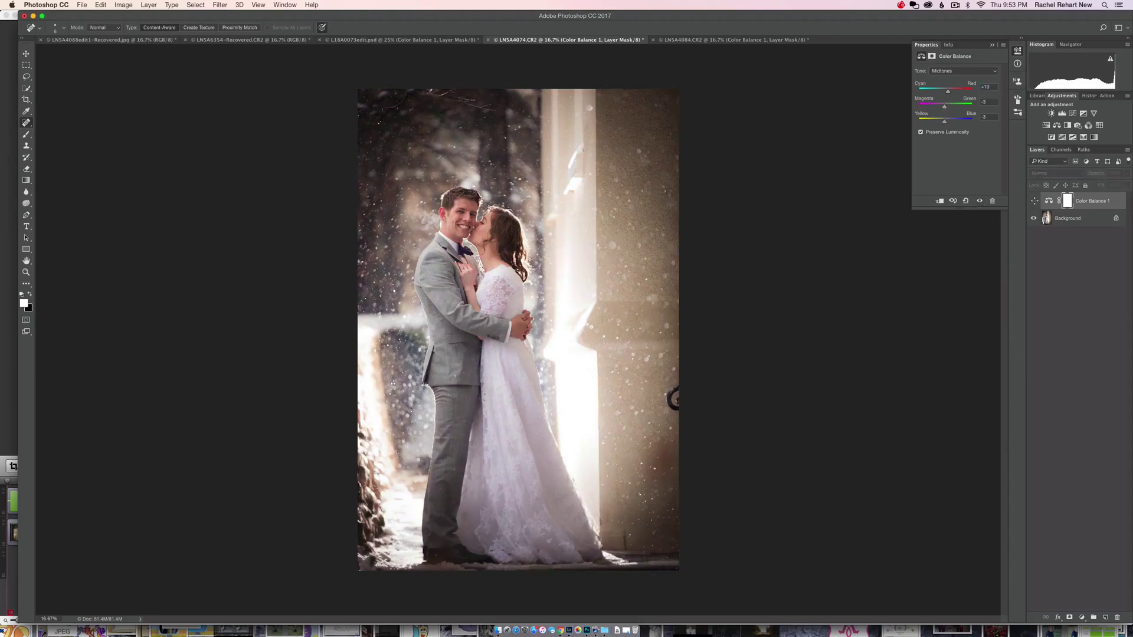